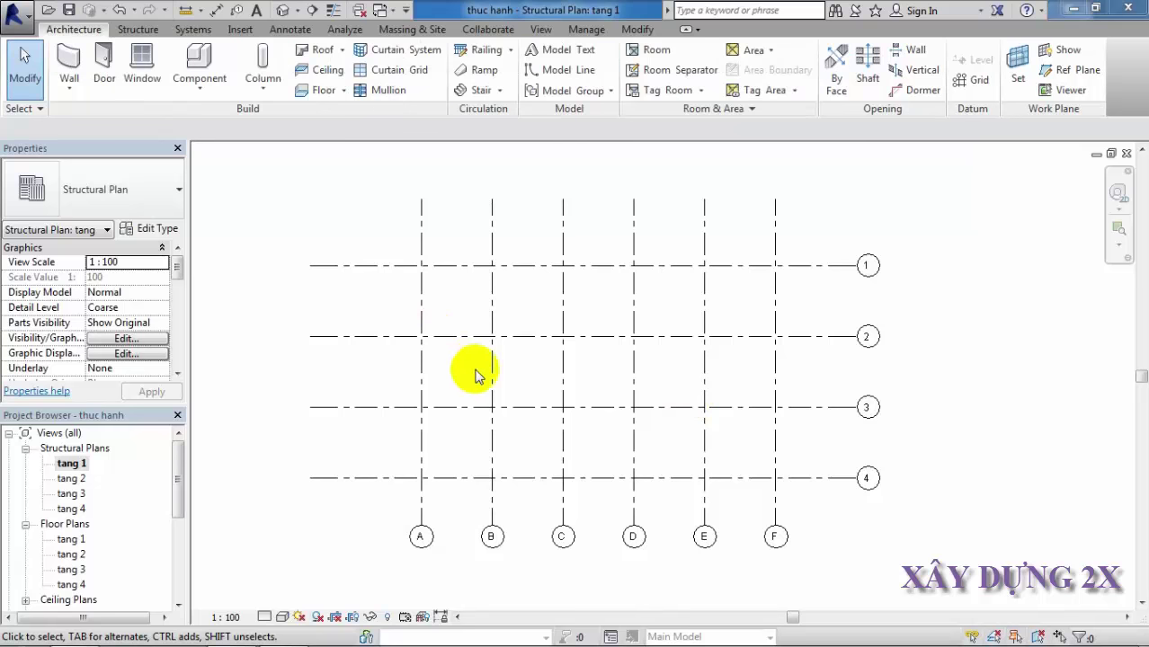
Bring up the Structure tab's modelling tools on the tang 1 structural plan.
{"action": "left_click", "coordinate": [138, 35]}
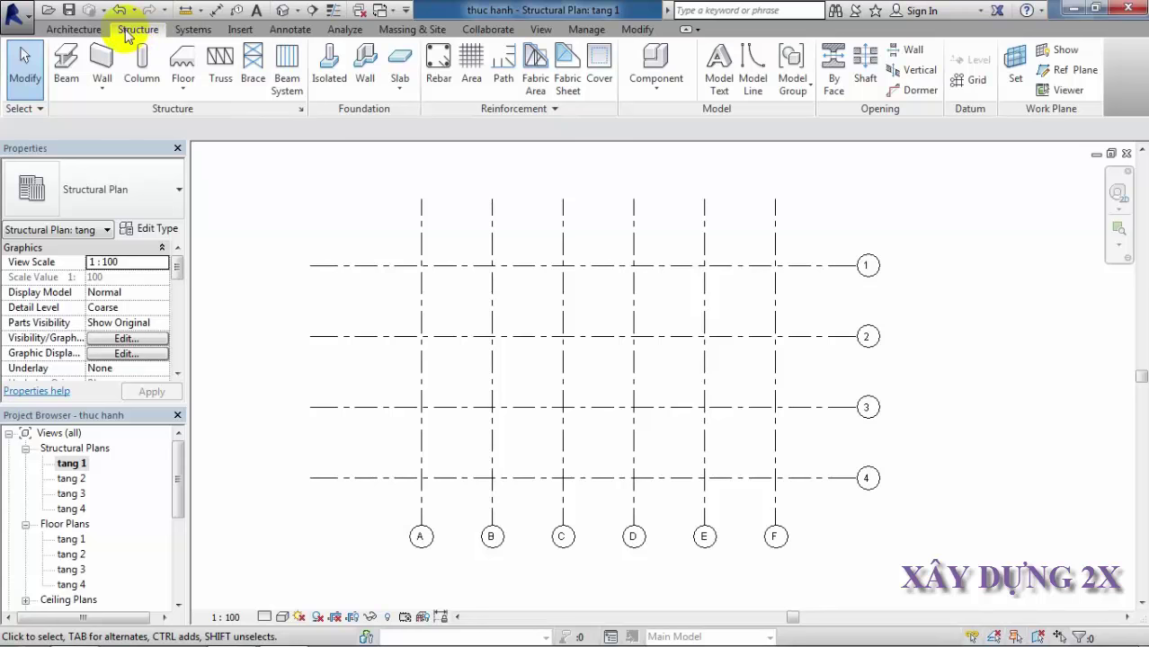
Start the Beam tool and dismiss the save reminder without saving.
{"action": "left_click", "coordinate": [68, 77]}
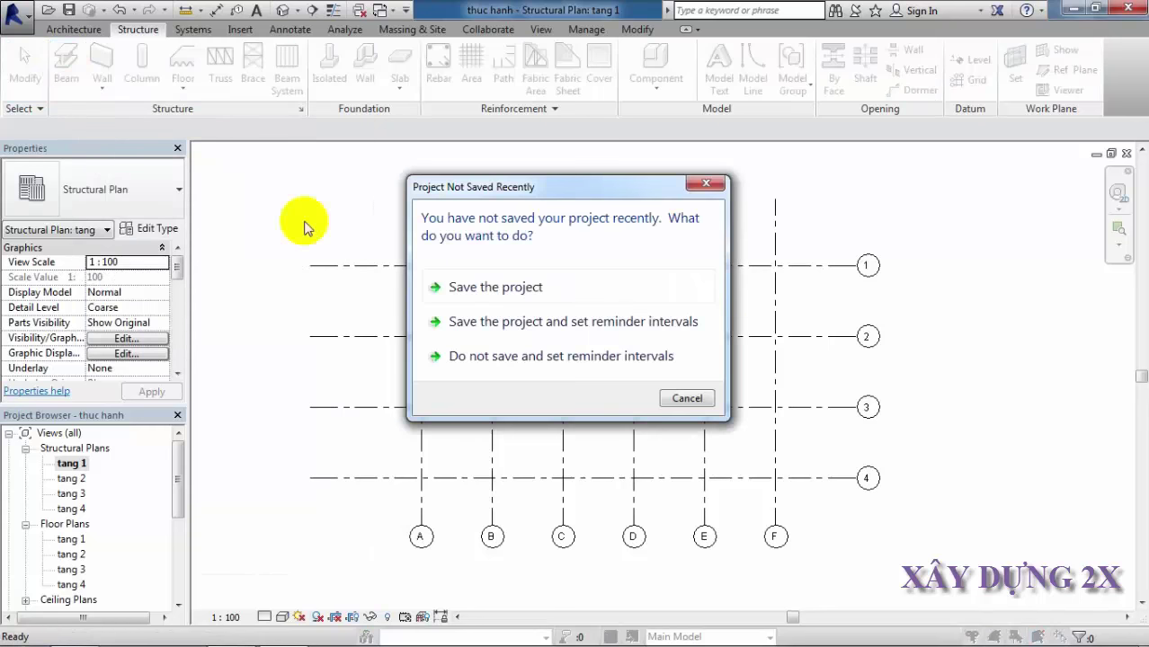
{"action": "left_click", "coordinate": [688, 398]}
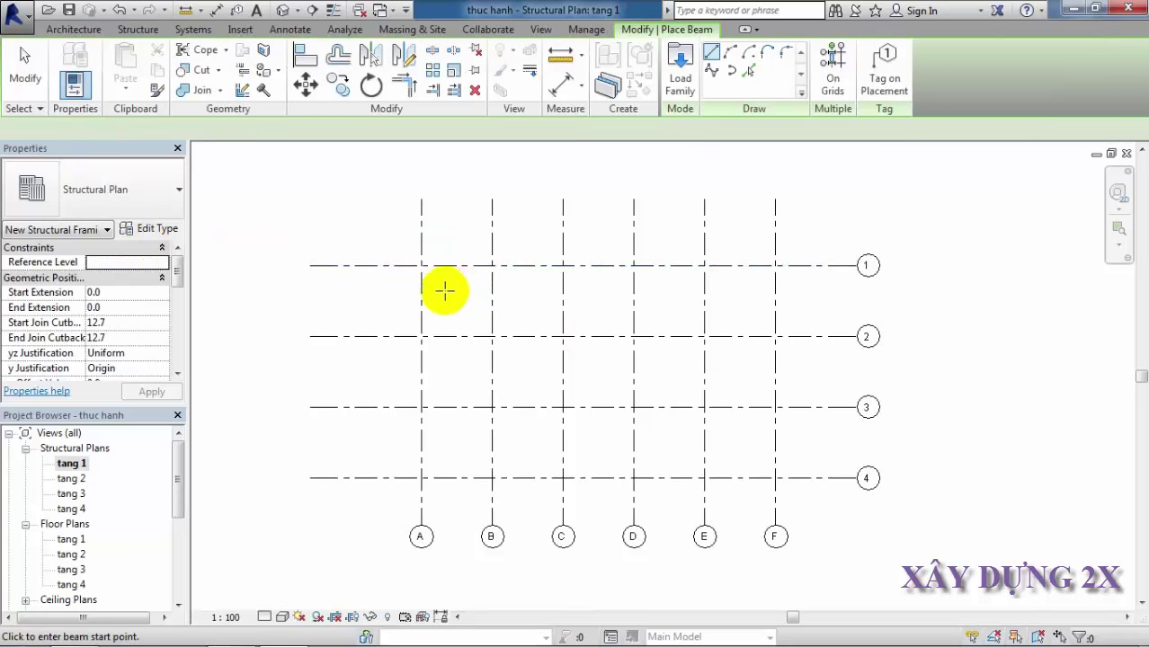
{"action": "scroll", "coordinate": [444, 288], "scroll_direction": "up", "scroll_amount": 1}
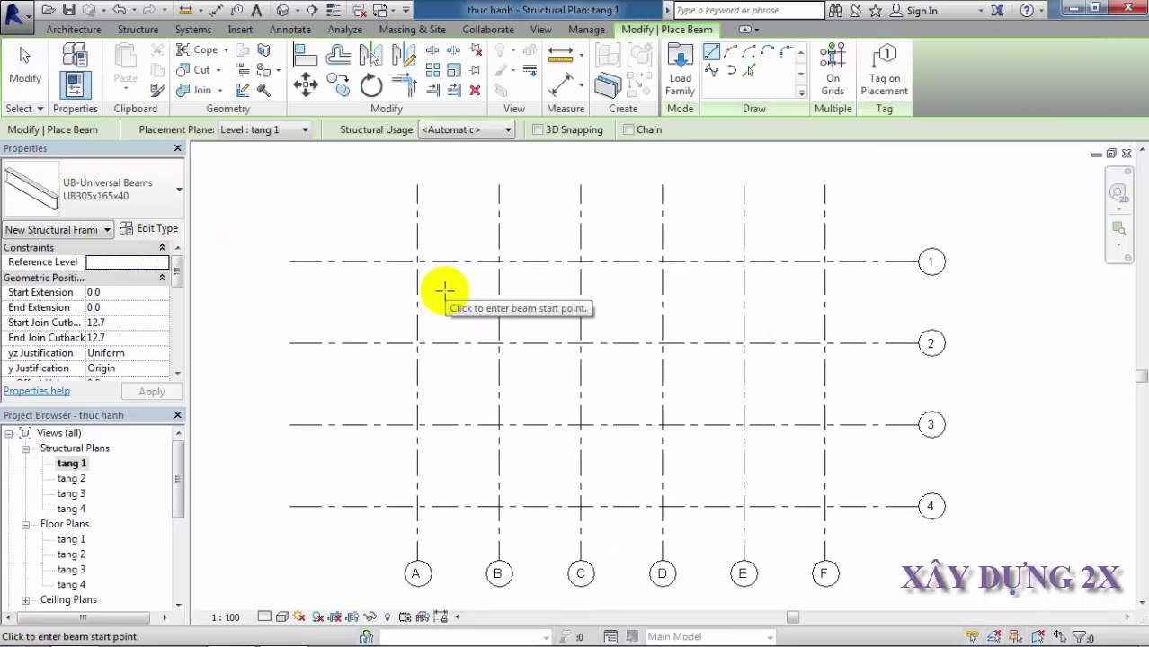
Review the beam type list, which offers only UB305x165x40.
{"action": "left_click", "coordinate": [175, 192]}
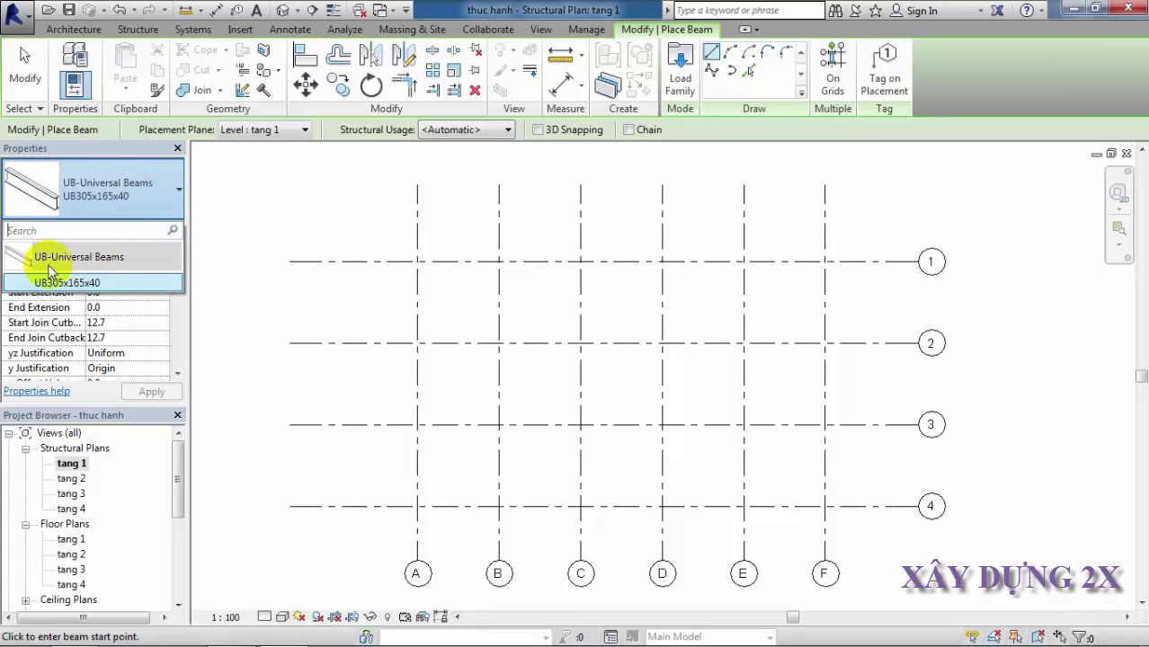
{"action": "left_click_drag", "start_coordinate": [68, 261], "coordinate": [69, 265]}
{"action": "left_click", "coordinate": [149, 189]}
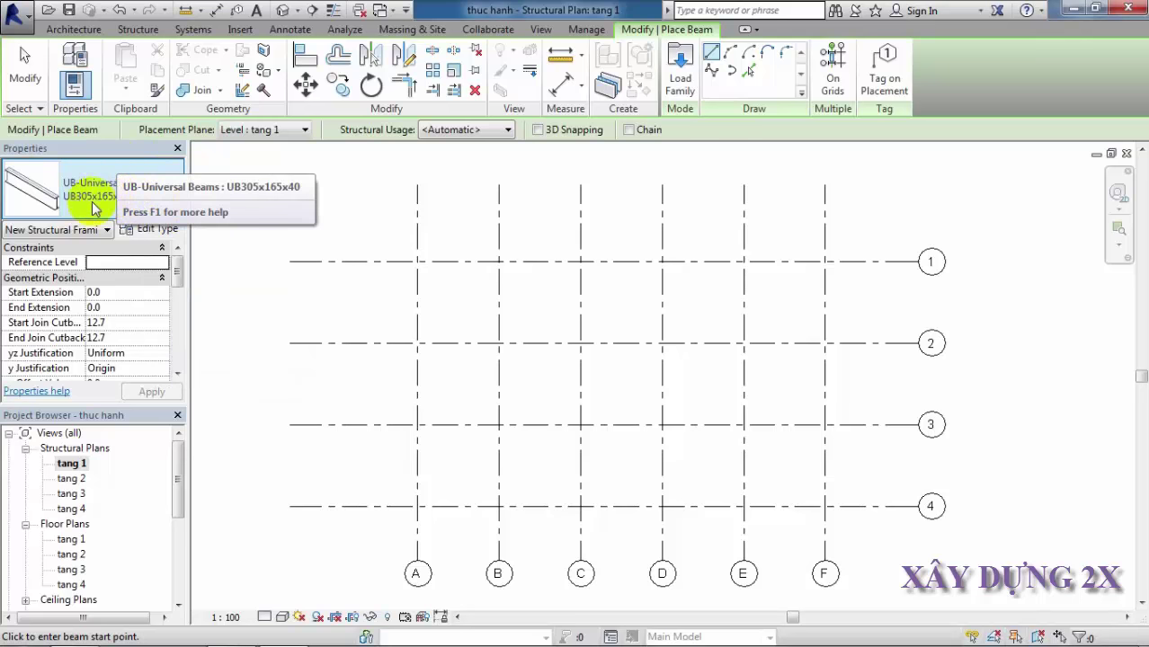
{"action": "left_click", "coordinate": [240, 29]}
Browse the Load Family dialog to Libraries > US Metric > Structural Framing > Concrete.
{"action": "left_click", "coordinate": [539, 79]}
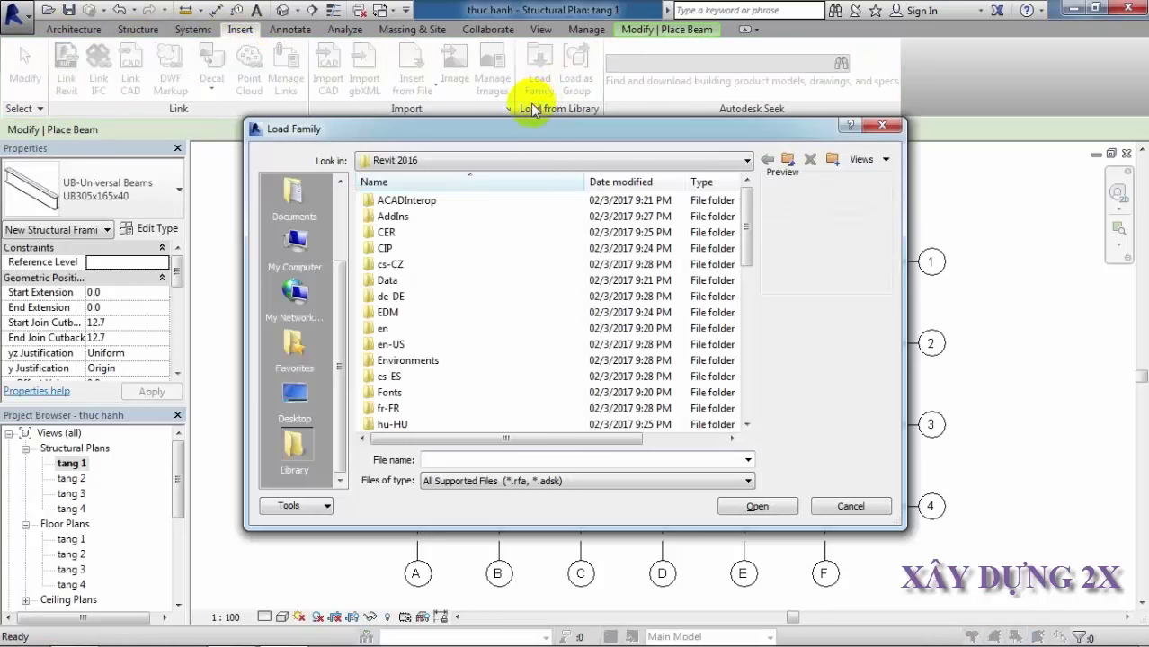
{"action": "left_click", "coordinate": [436, 160]}
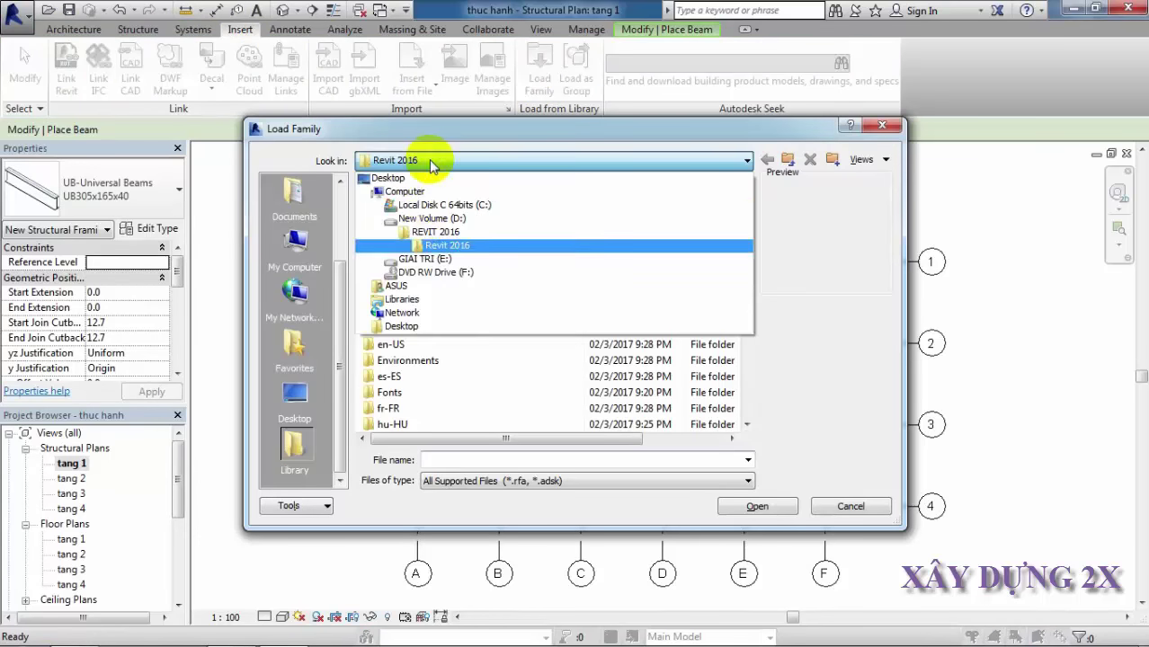
{"action": "left_click", "coordinate": [430, 232]}
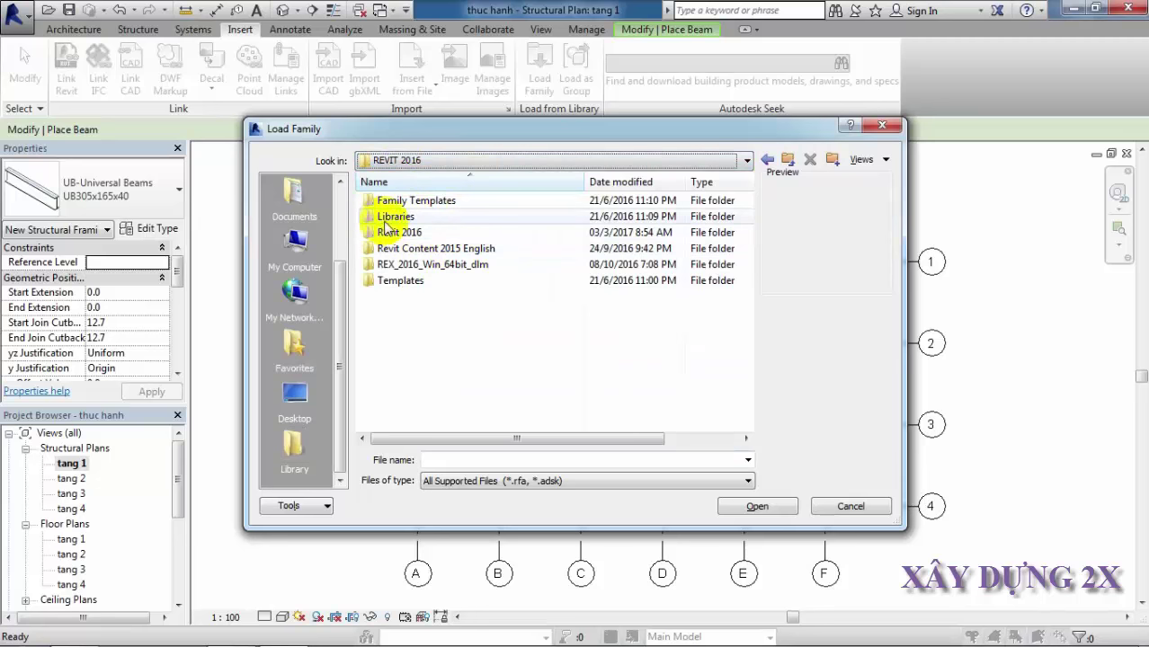
{"action": "left_click", "coordinate": [407, 223]}
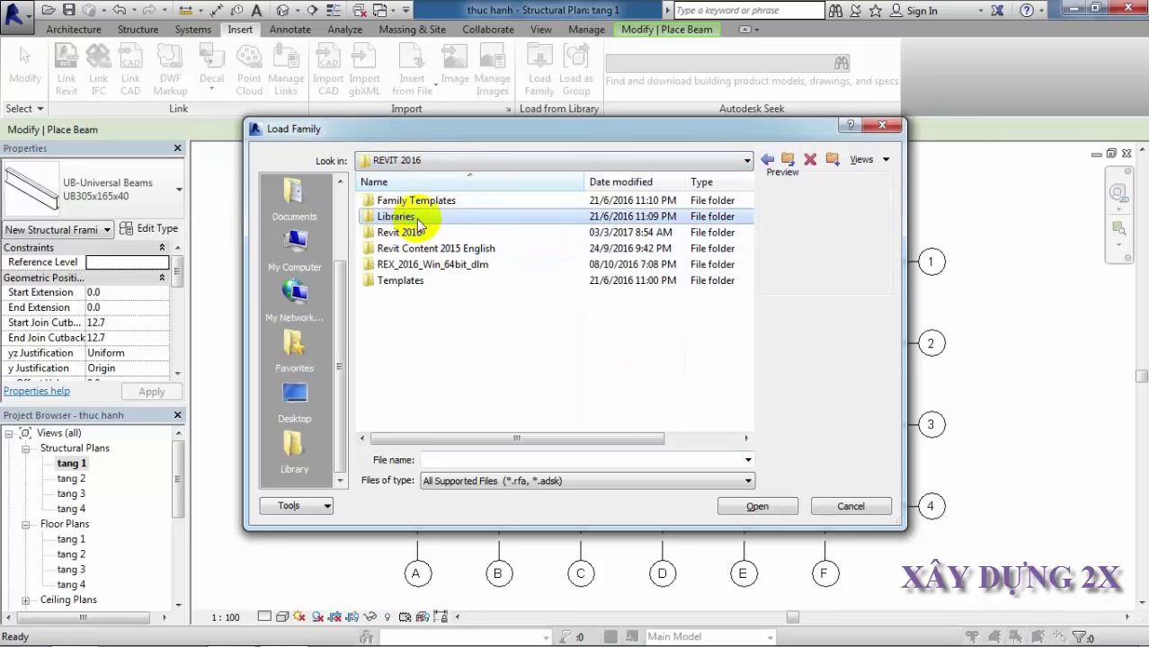
{"action": "double_click", "coordinate": [420, 225]}
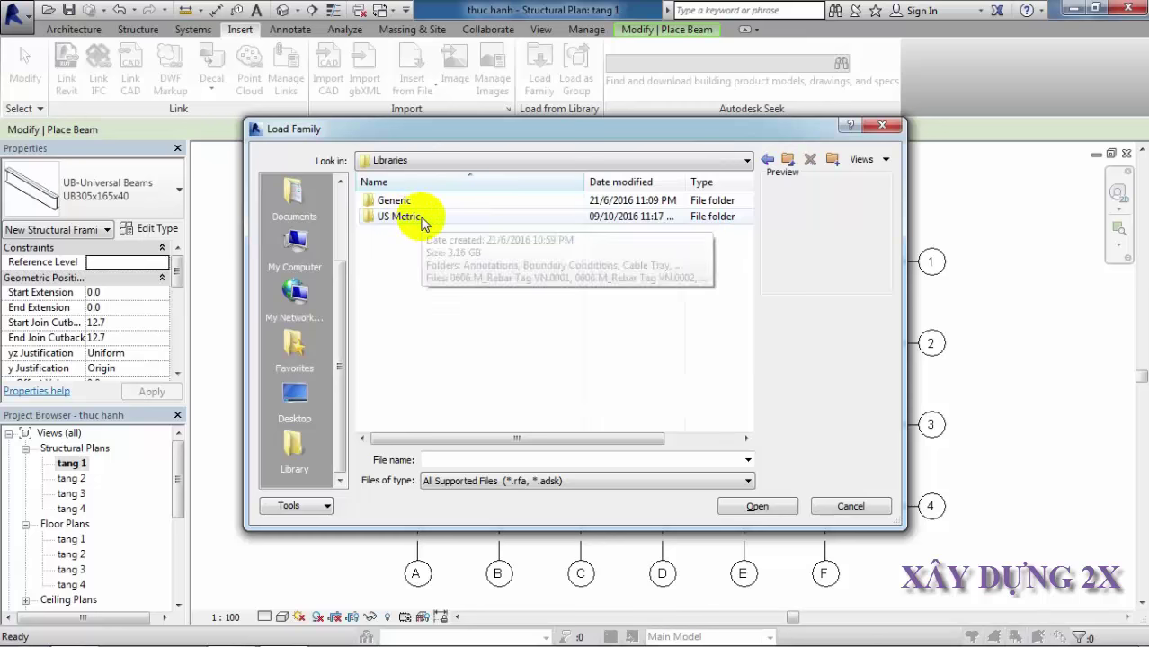
{"action": "double_click", "coordinate": [414, 222]}
{"action": "left_click_drag", "start_coordinate": [744, 212], "coordinate": [738, 335]}
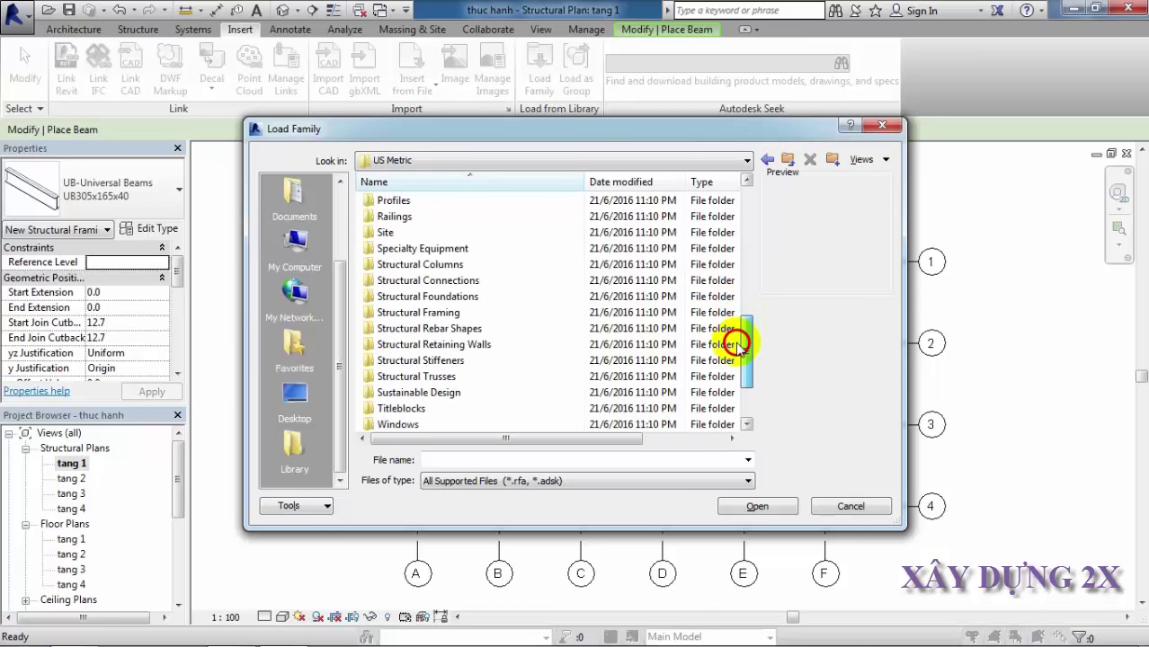
{"action": "double_click", "coordinate": [446, 315]}
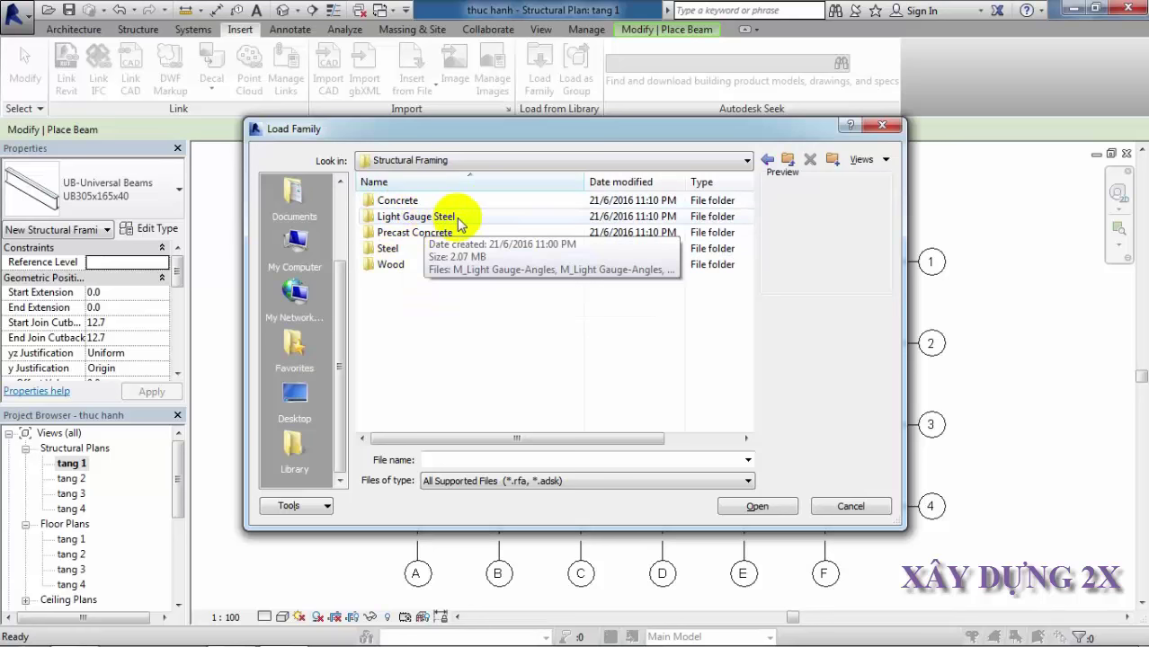
{"action": "mouse_move", "coordinate": [415, 217]}
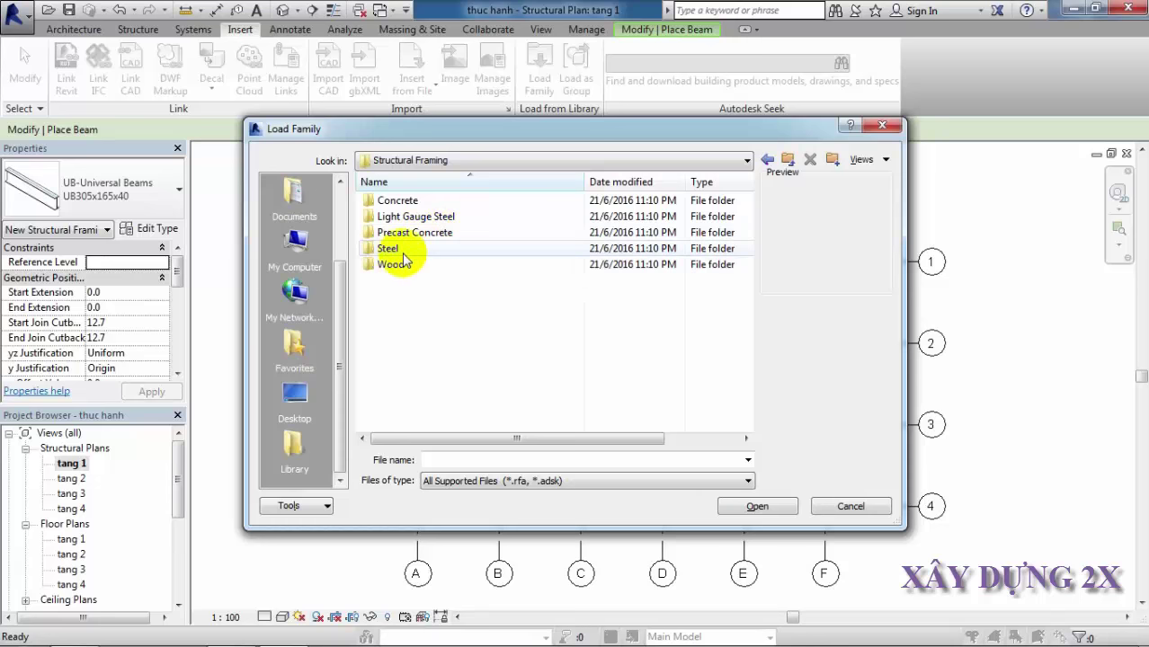
{"action": "double_click", "coordinate": [424, 202]}
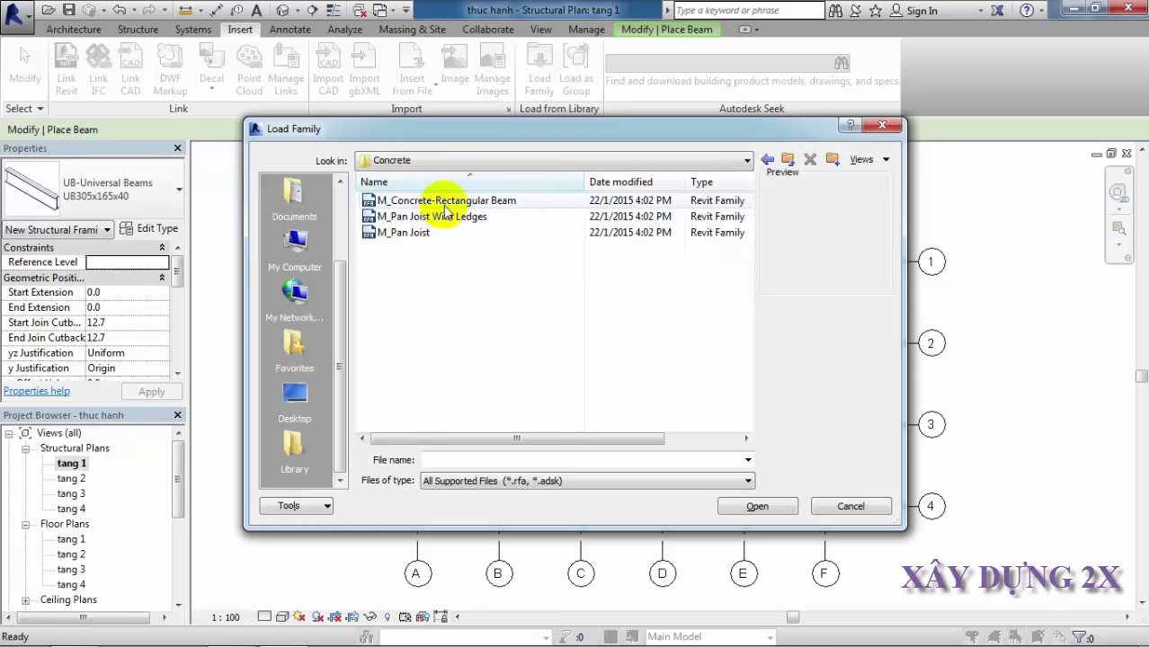
Compare the concrete family previews, then load M_Concrete-Rectangular Beam.
{"action": "left_click", "coordinate": [450, 202]}
{"action": "left_click", "coordinate": [441, 218]}
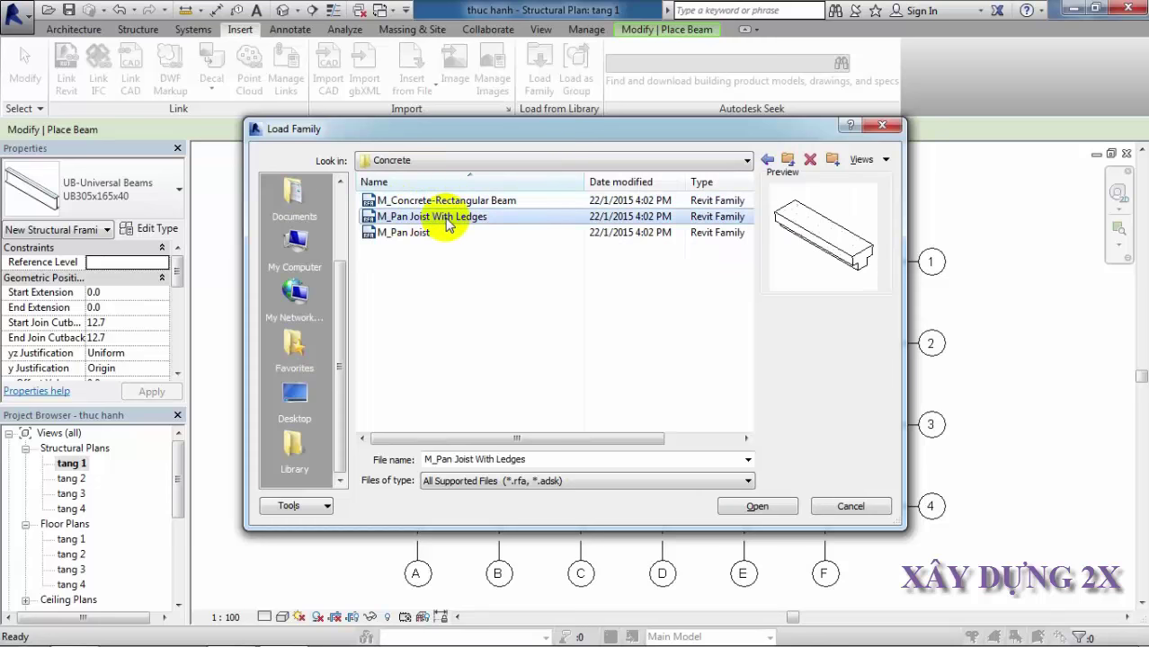
{"action": "left_click", "coordinate": [436, 232]}
{"action": "left_click", "coordinate": [436, 218]}
{"action": "left_click", "coordinate": [436, 232]}
{"action": "left_click", "coordinate": [445, 216]}
{"action": "left_click", "coordinate": [448, 202]}
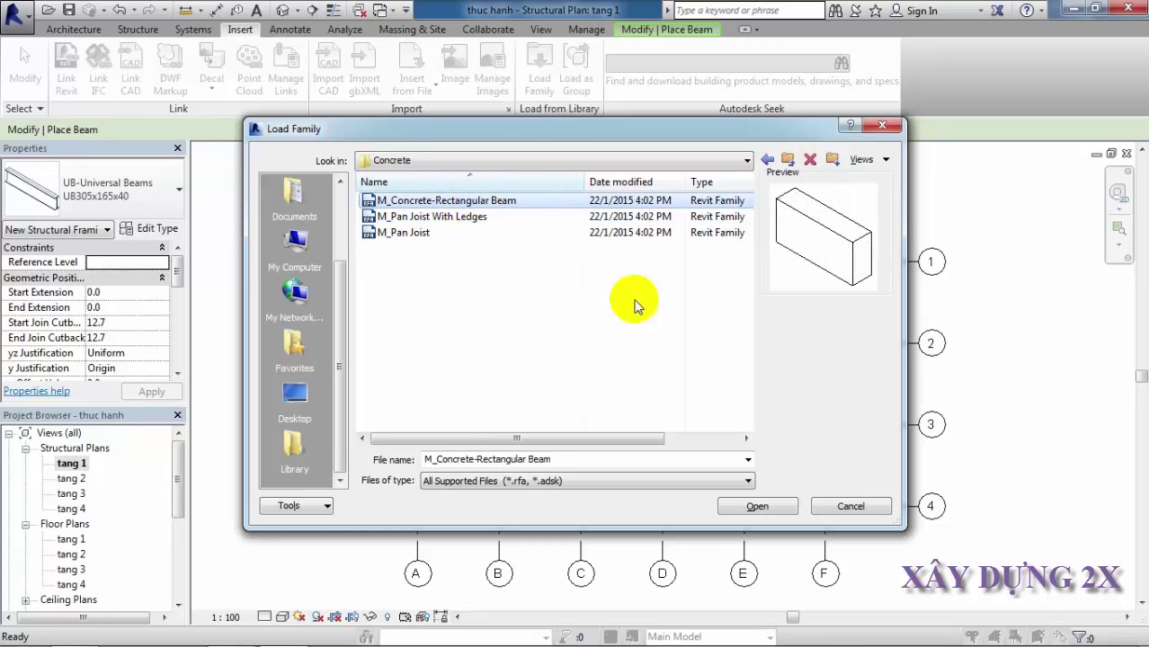
{"action": "left_click", "coordinate": [756, 506]}
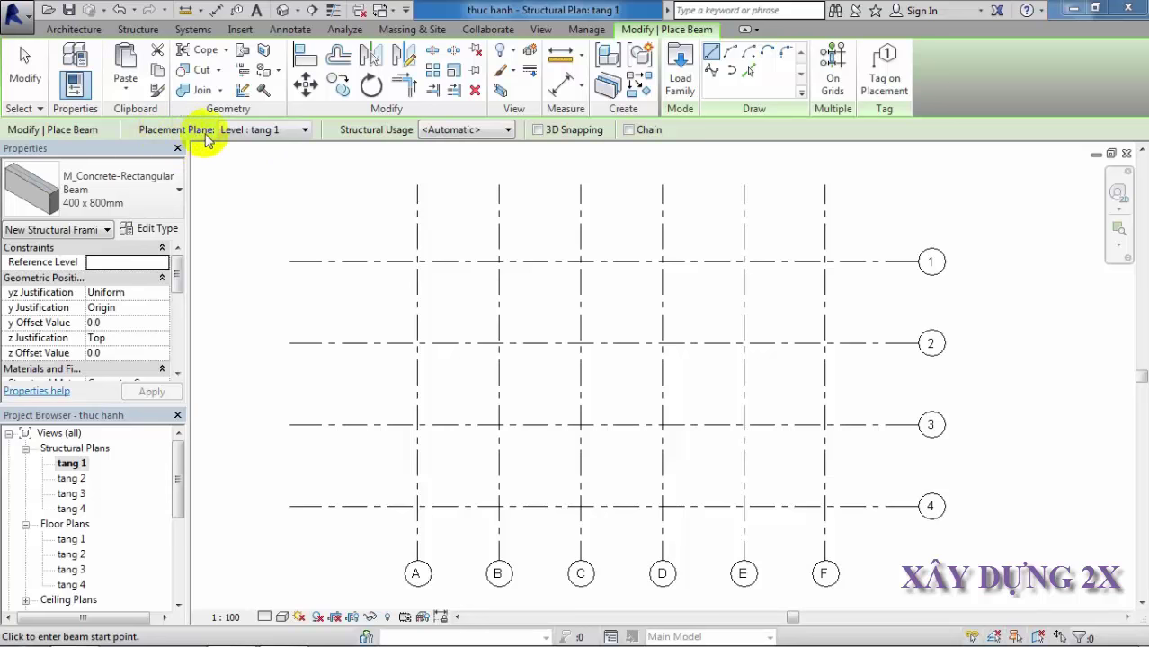
{"action": "left_click", "coordinate": [277, 130]}
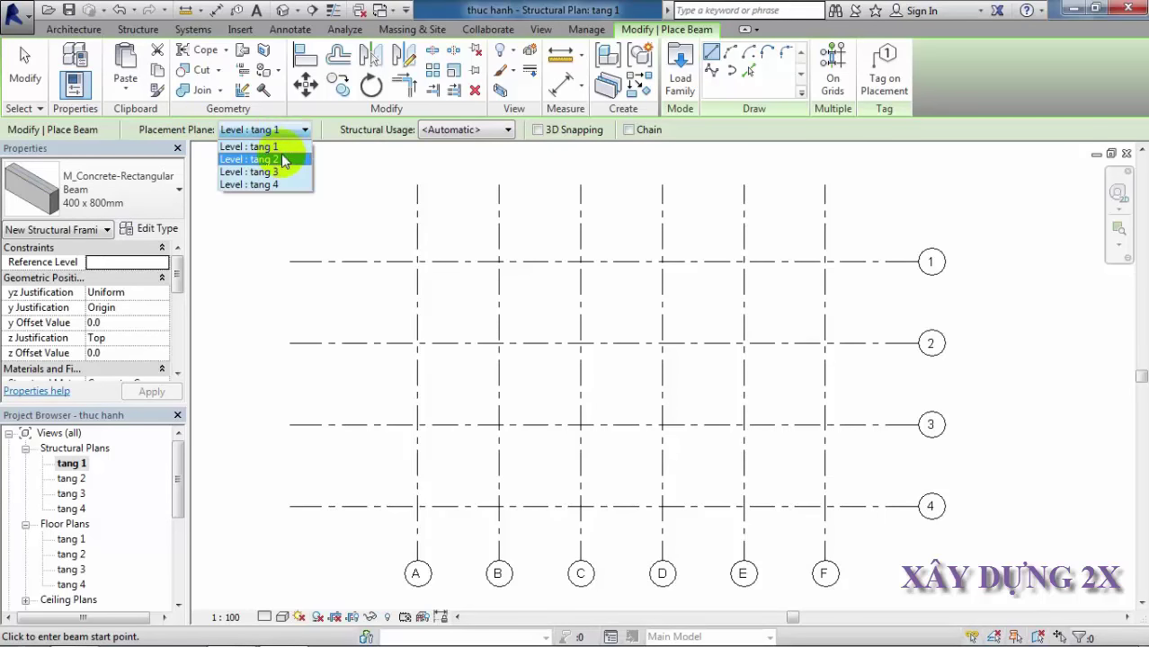
{"action": "left_click", "coordinate": [277, 130]}
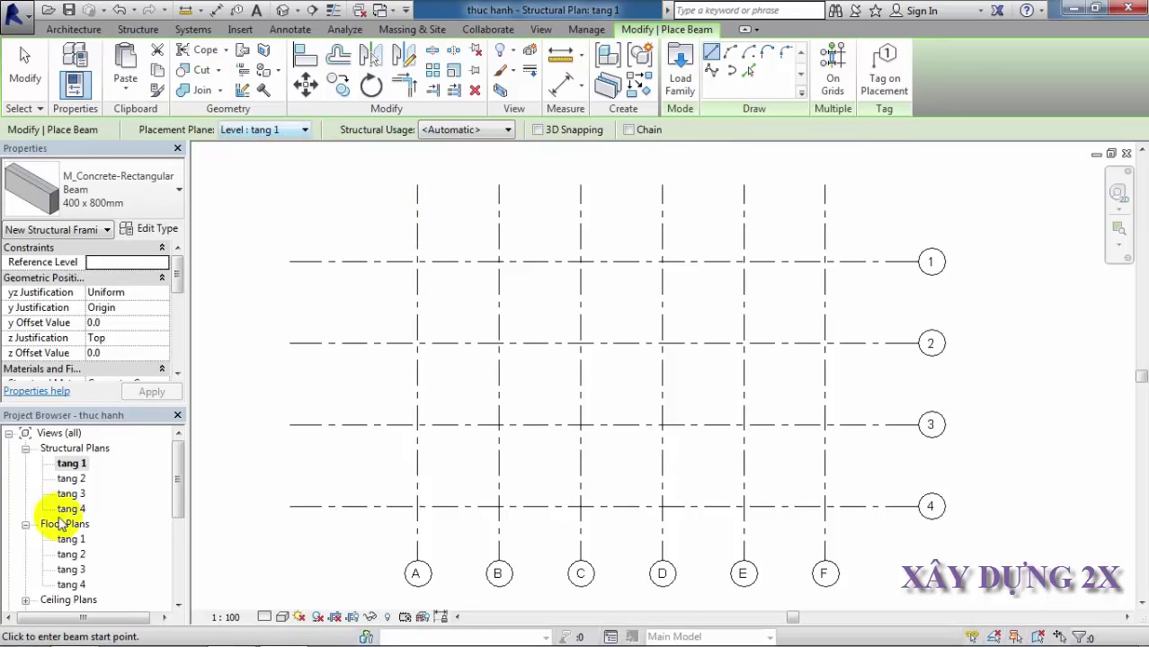
{"action": "left_click", "coordinate": [286, 130]}
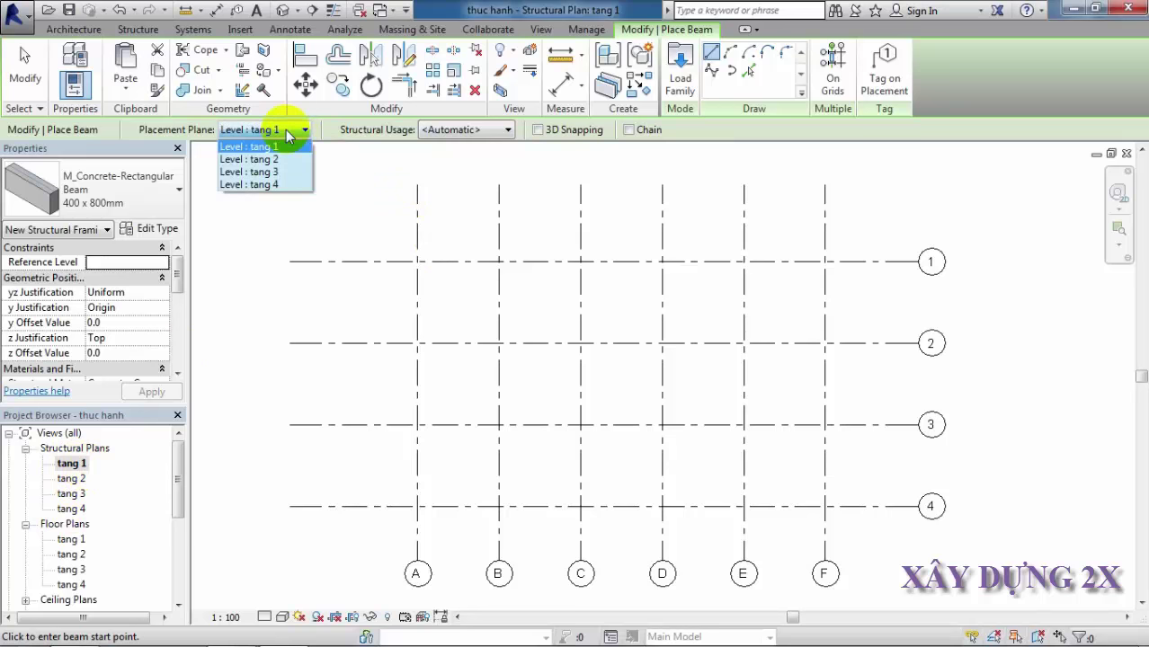
{"action": "left_click", "coordinate": [279, 145]}
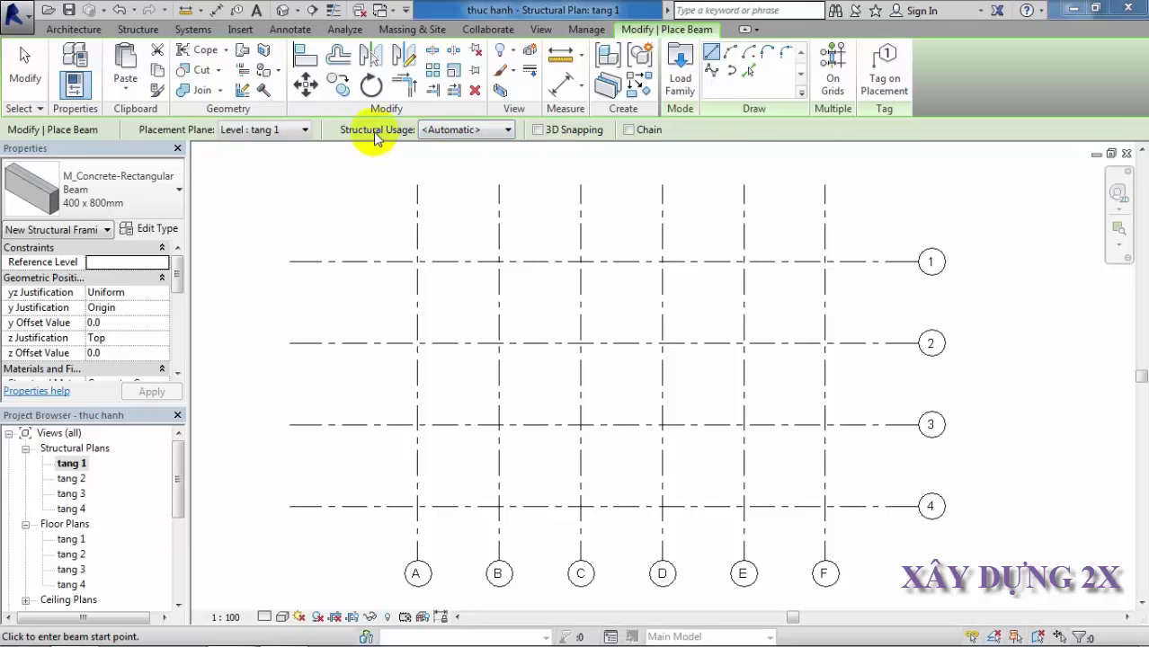
{"action": "left_click", "coordinate": [469, 132]}
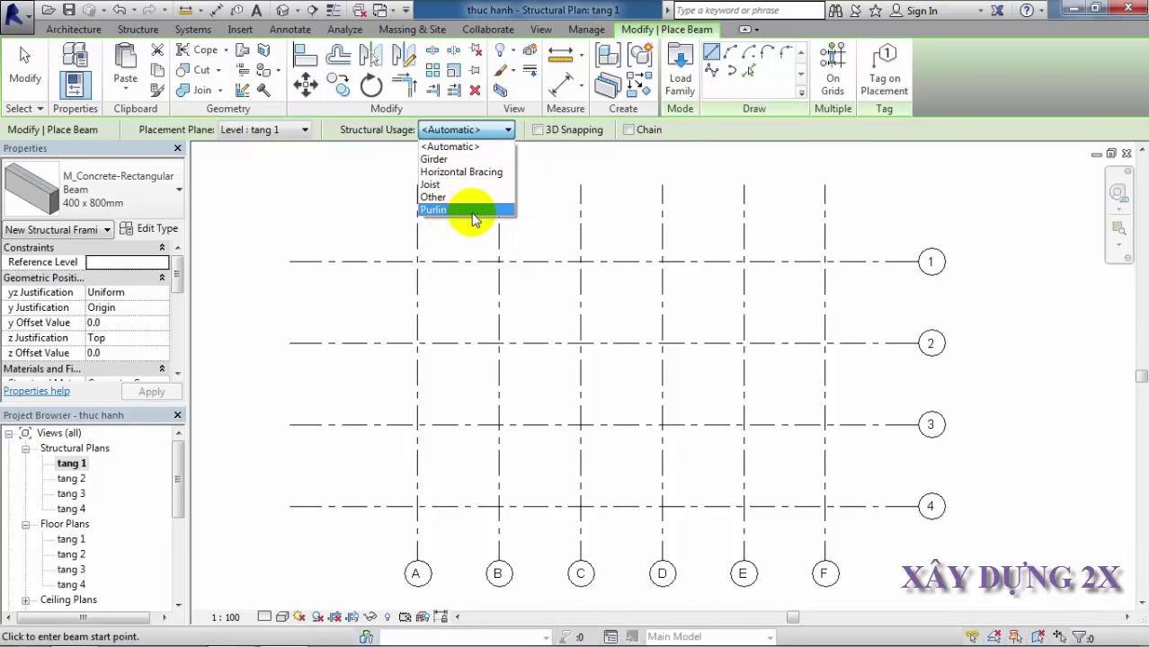
{"action": "left_click", "coordinate": [490, 131]}
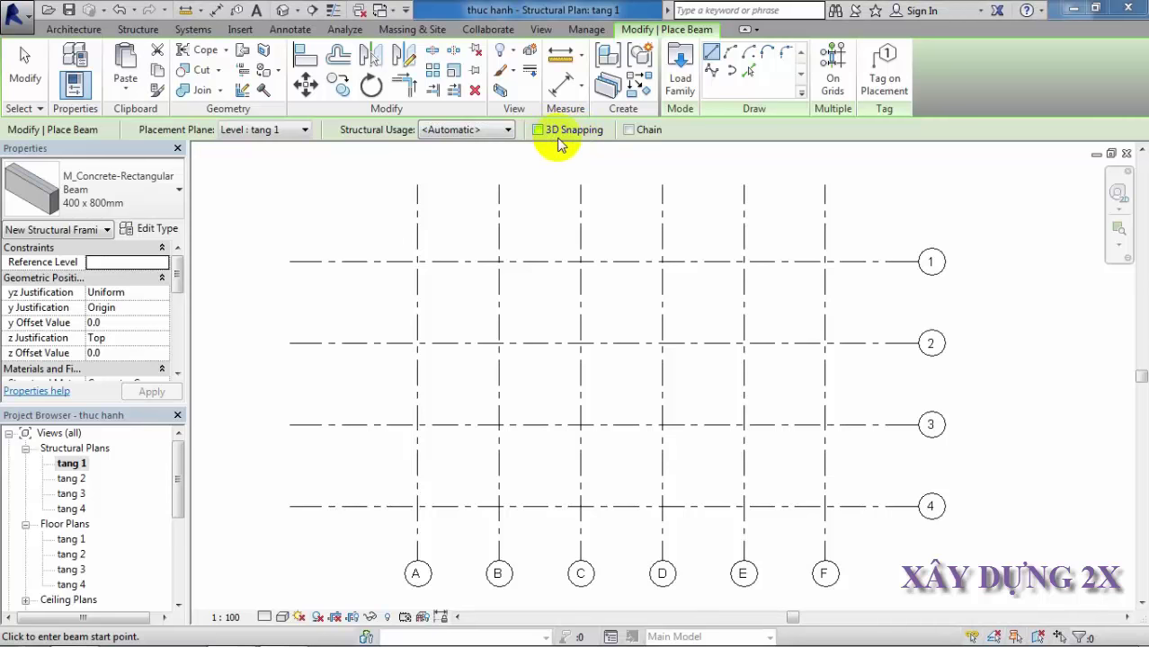
{"action": "left_click", "coordinate": [540, 130]}
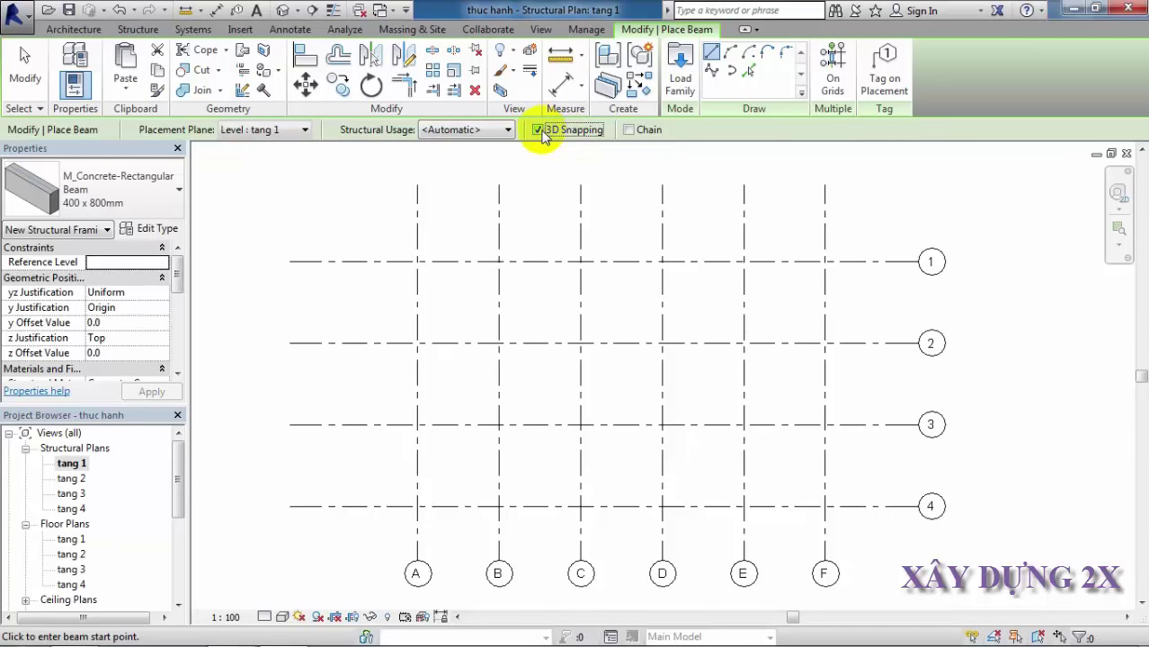
{"action": "left_click", "coordinate": [539, 130]}
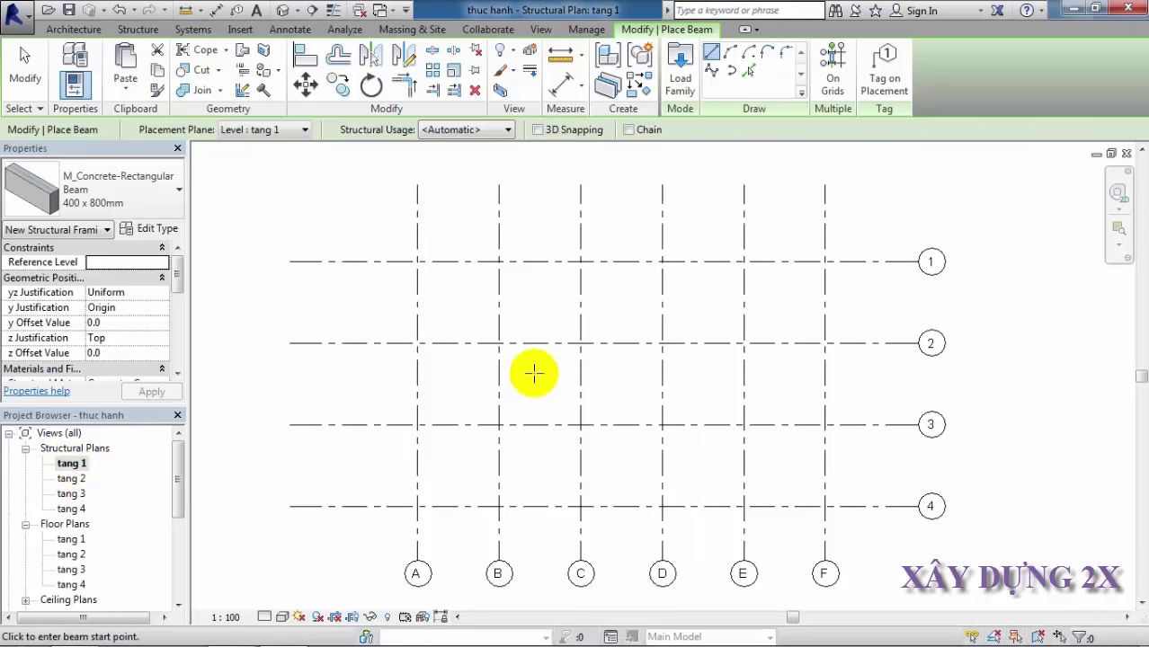
Draw a 400 x 800mm concrete beam along grid 1 from grid B to grid C.
{"action": "scroll", "coordinate": [531, 349], "scroll_direction": "up", "scroll_amount": 2}
{"action": "scroll", "coordinate": [508, 340], "scroll_direction": "up", "scroll_amount": 2}
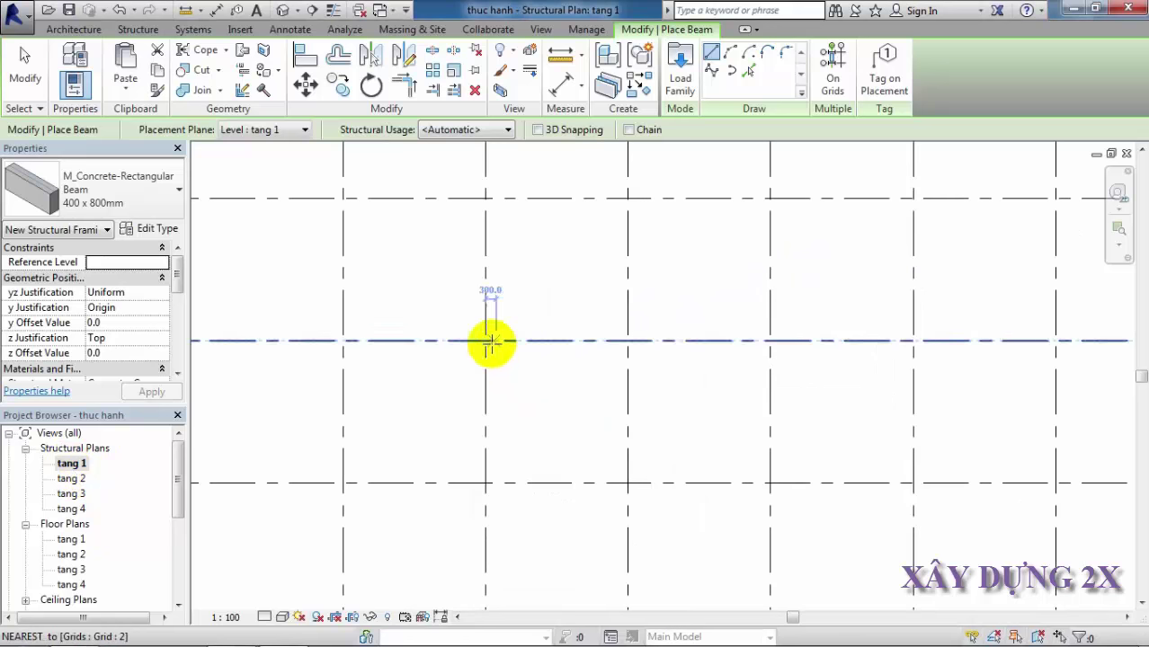
{"action": "left_click", "coordinate": [485, 197]}
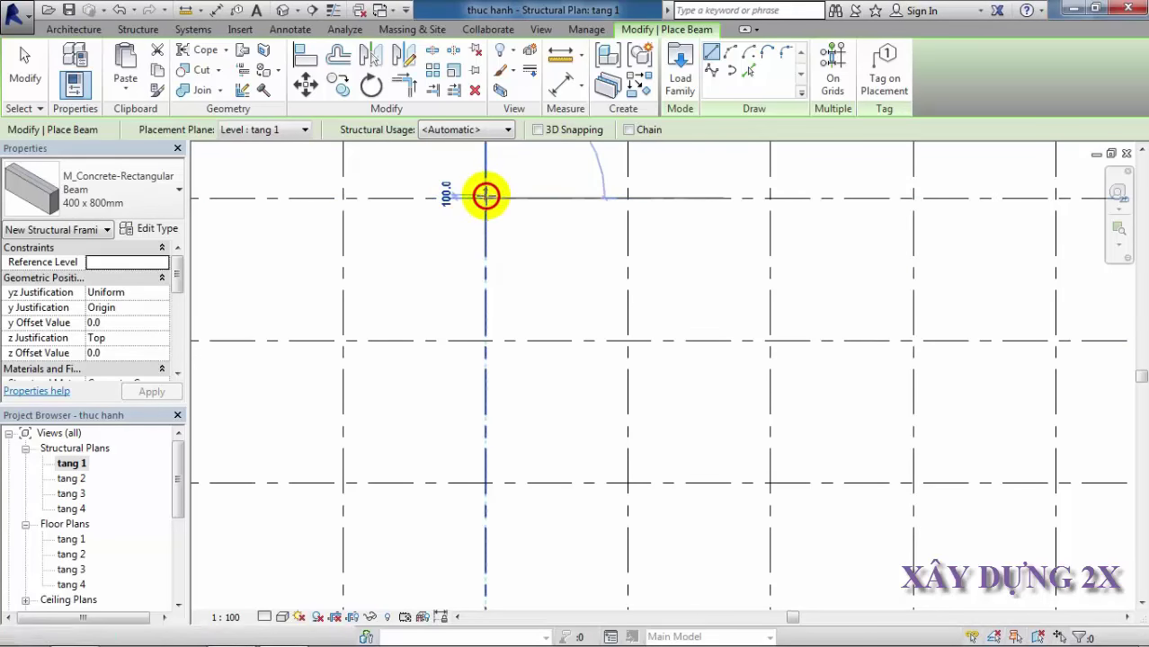
{"action": "left_click", "coordinate": [628, 197]}
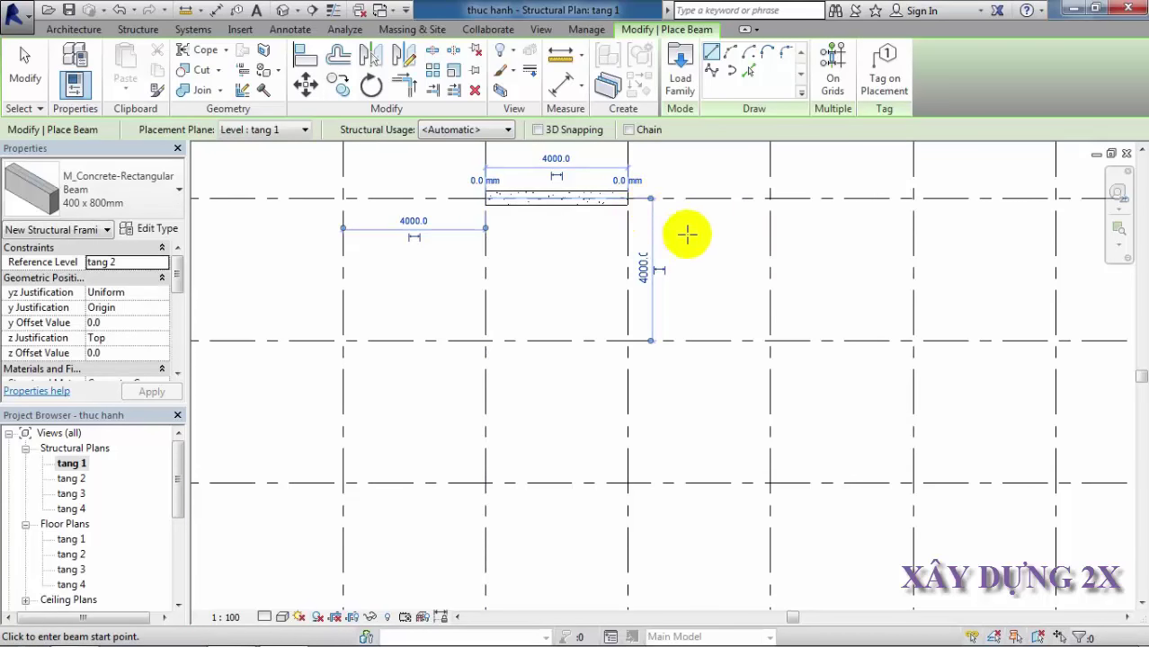
{"action": "middle_click_drag", "start_coordinate": [689, 226], "coordinate": [616, 283]}
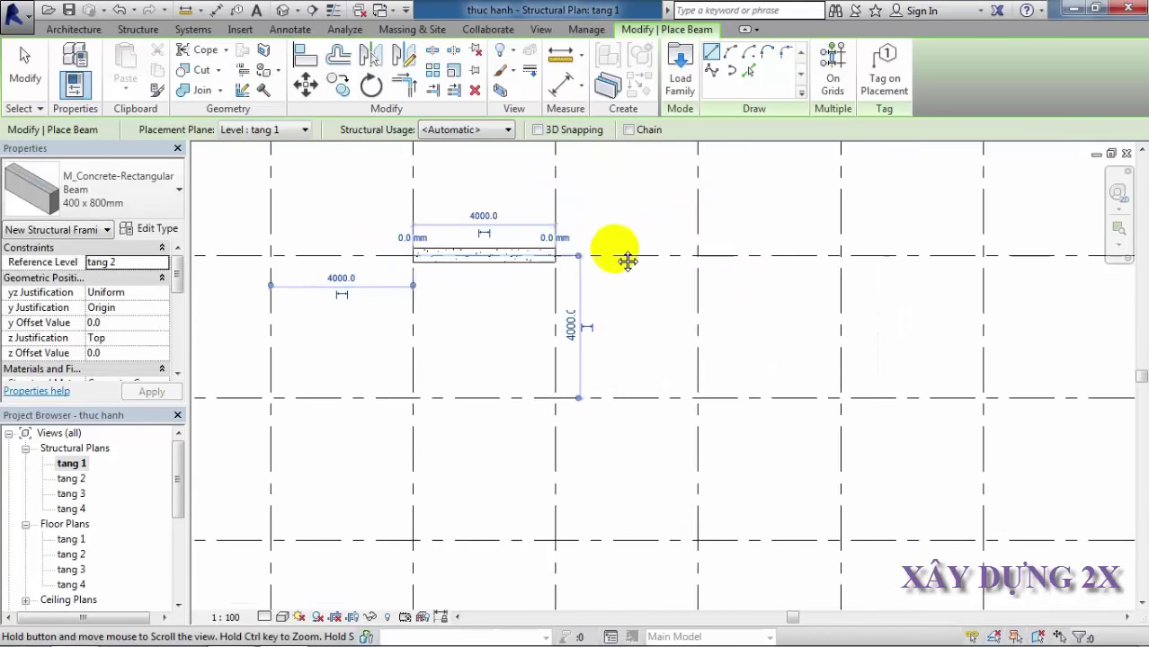
With Chain on, draw beams along the top line to F, down F to grid 2, then to E.
{"action": "left_click", "coordinate": [630, 130]}
{"action": "left_click", "coordinate": [556, 256]}
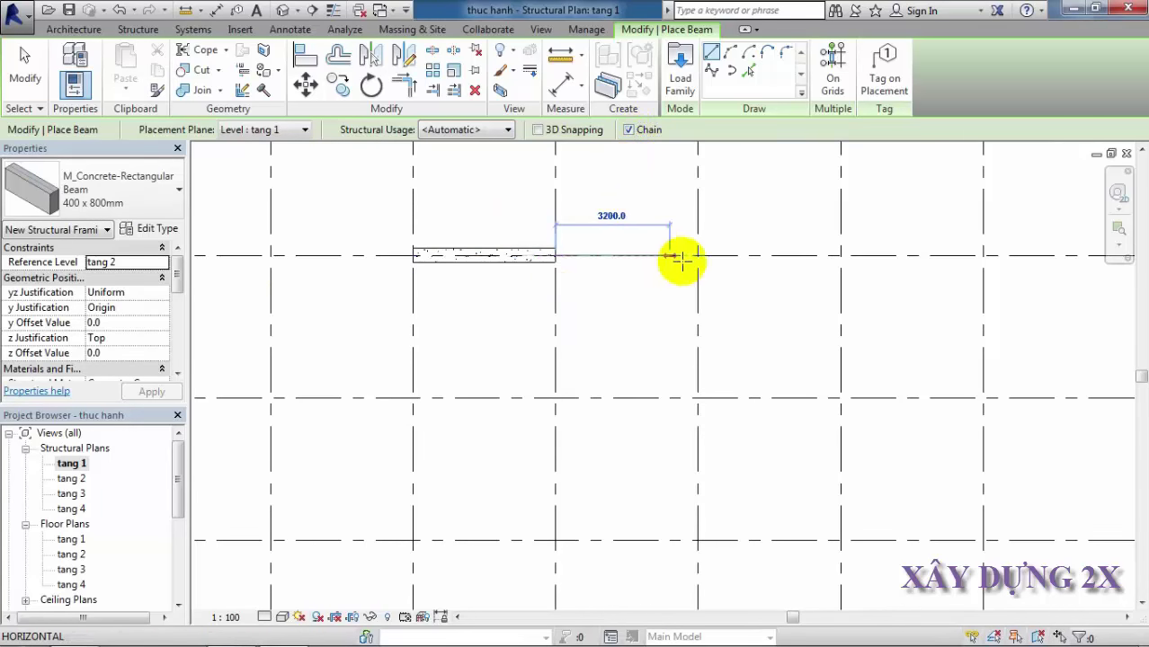
{"action": "left_click", "coordinate": [698, 255]}
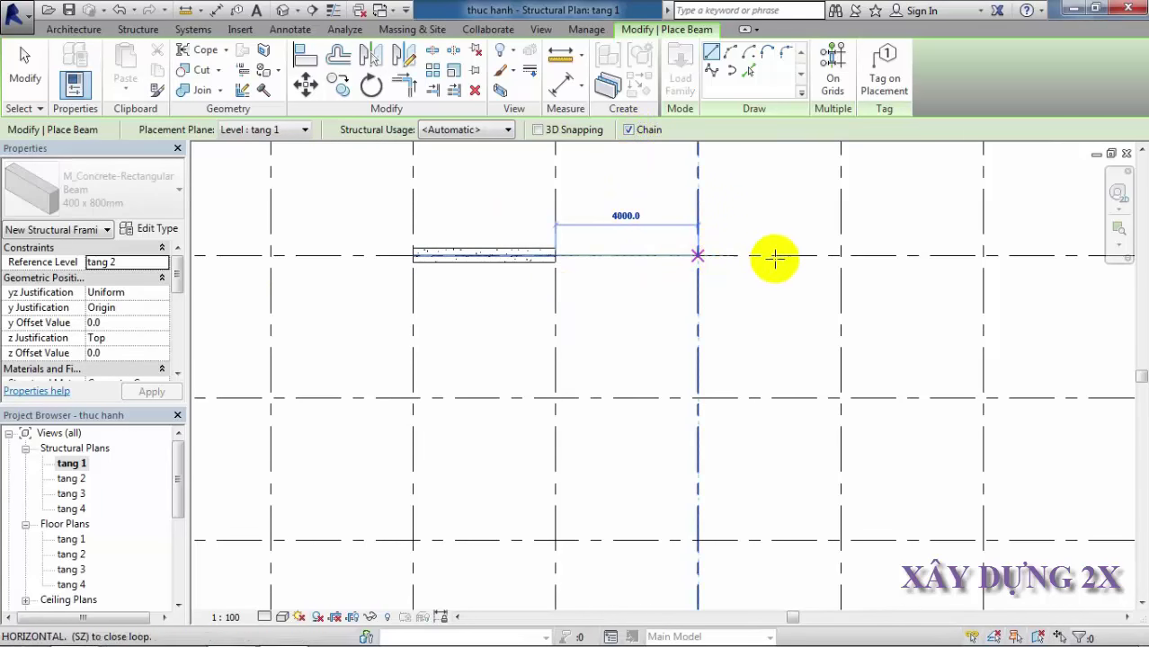
{"action": "left_click", "coordinate": [841, 255]}
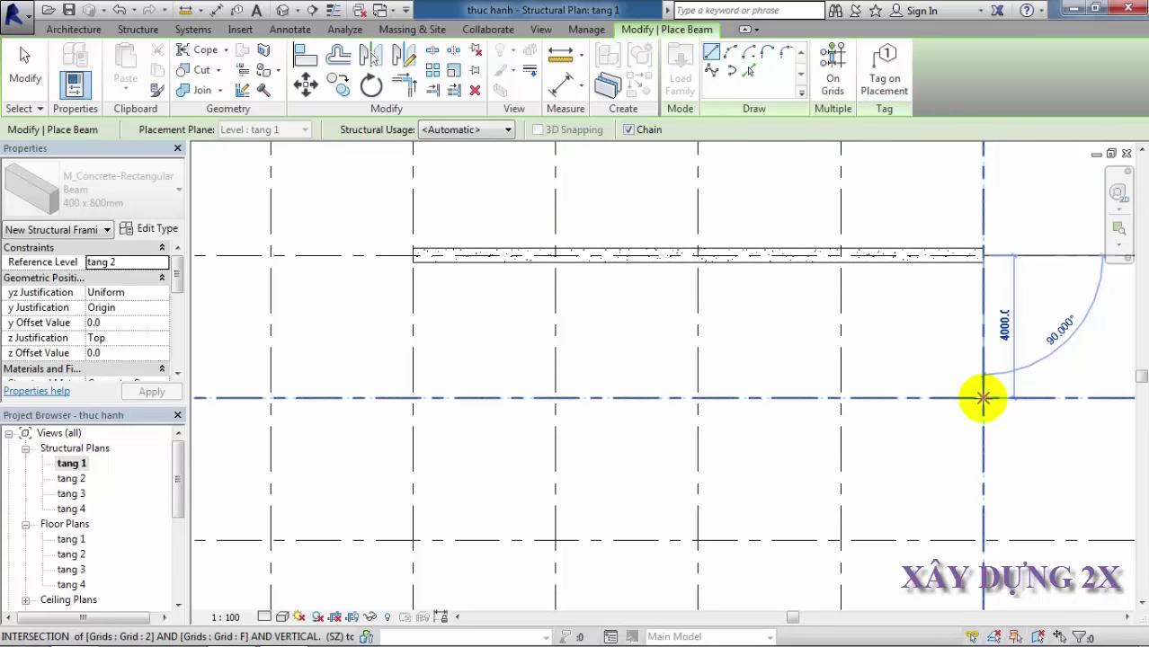
{"action": "left_click", "coordinate": [982, 397]}
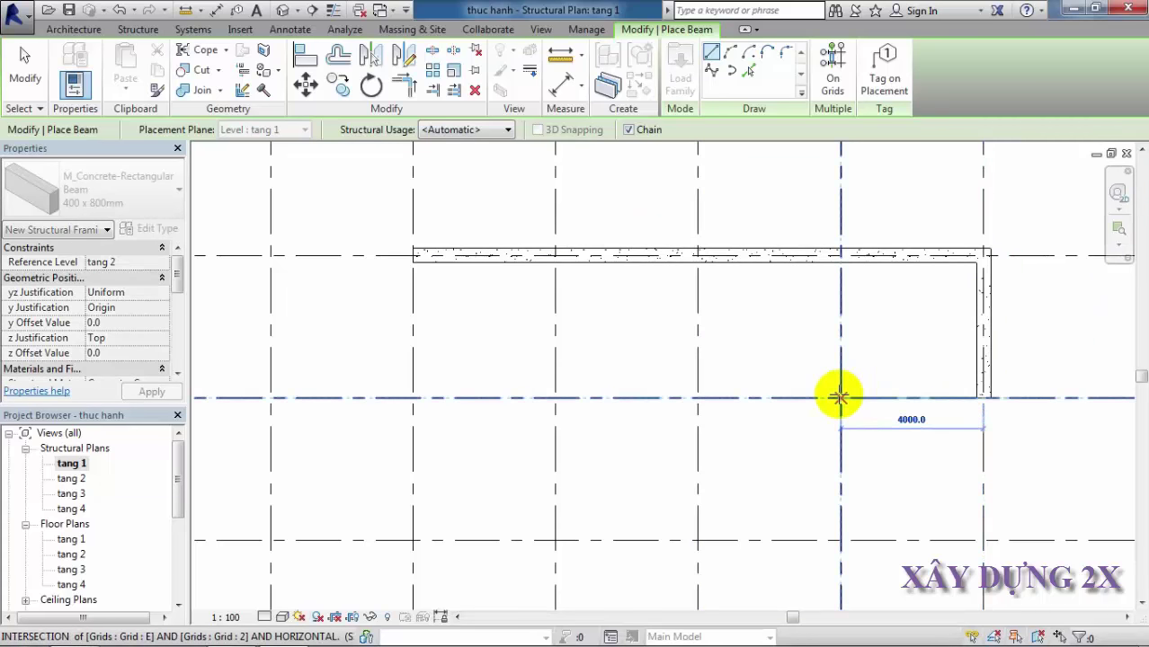
{"action": "left_click", "coordinate": [838, 396]}
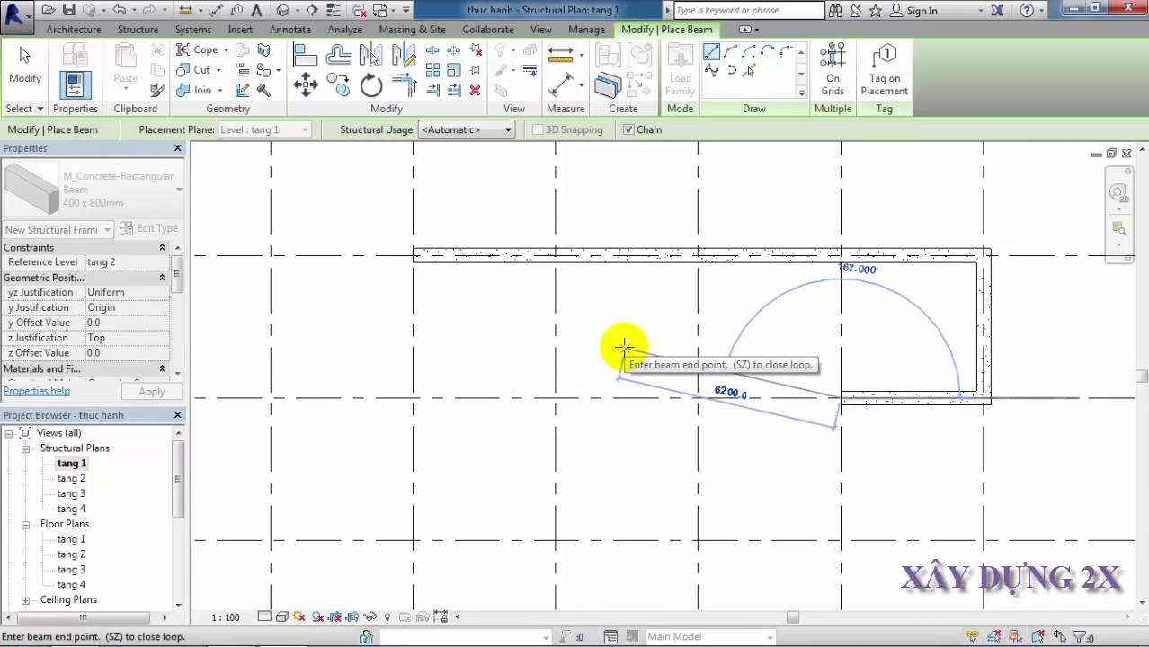
{"action": "key", "text": "Escape"}
{"action": "key", "text": "Escape"}
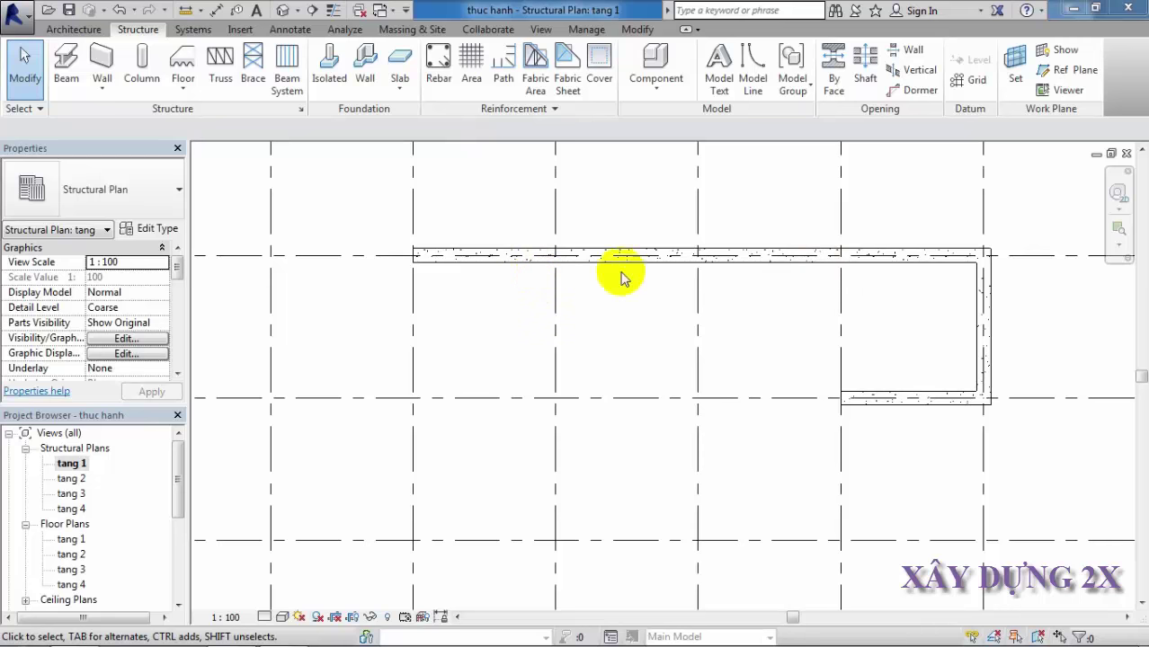
Select the 4000 mm B–C beam on the top grid line.
{"action": "left_click", "coordinate": [515, 261]}
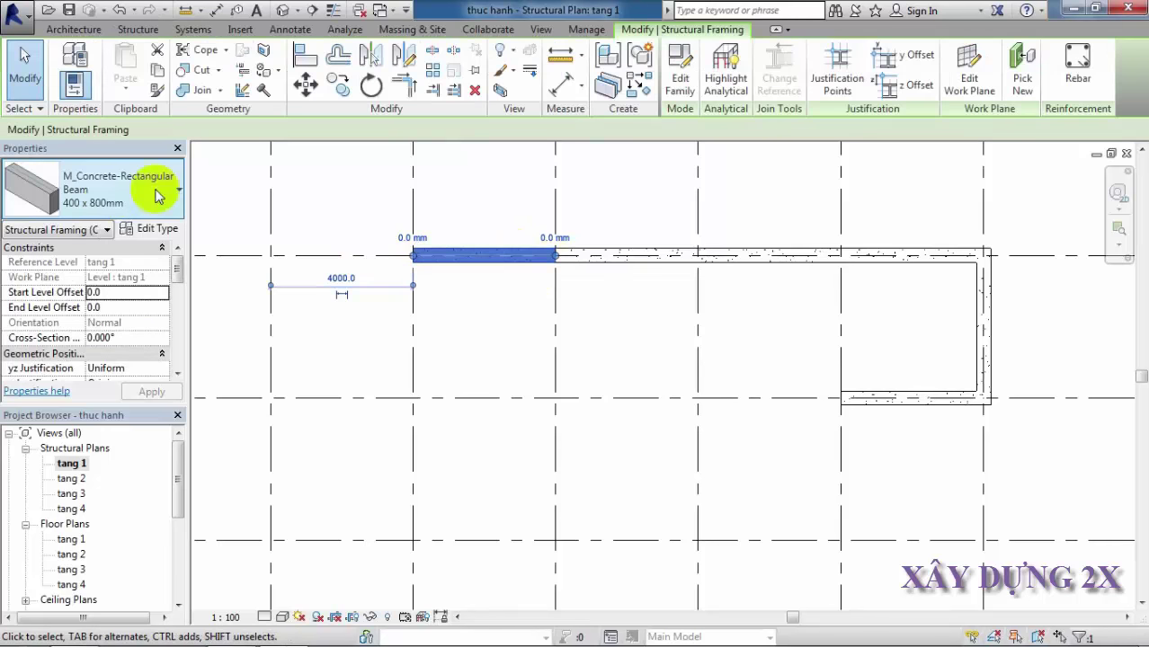
{"action": "left_click", "coordinate": [337, 277]}
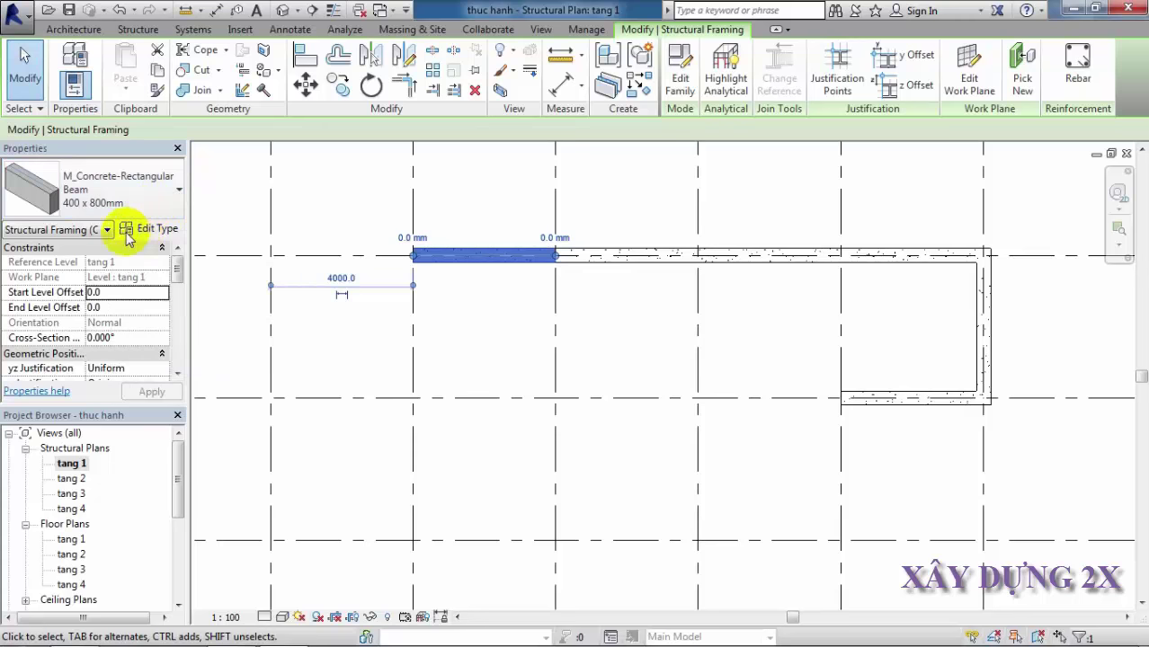
Duplicate the beam type as 300X600 with b 300 and h 600, and show its preview.
{"action": "left_click", "coordinate": [143, 230]}
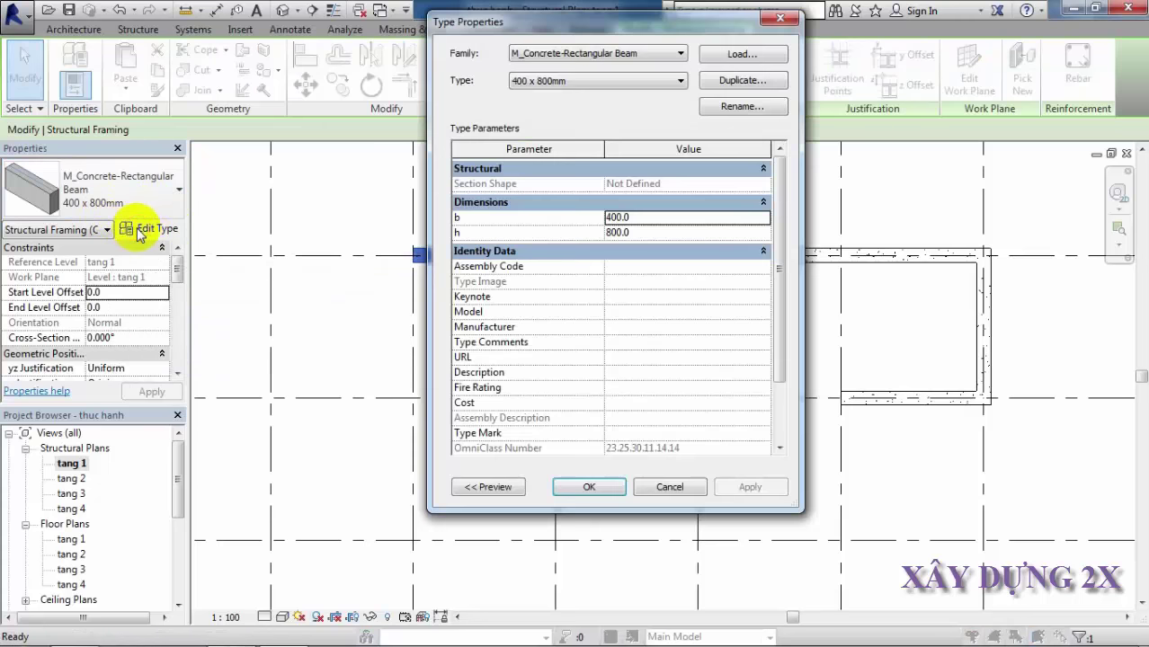
{"action": "left_click", "coordinate": [752, 82]}
{"action": "type", "text": "300X600"}
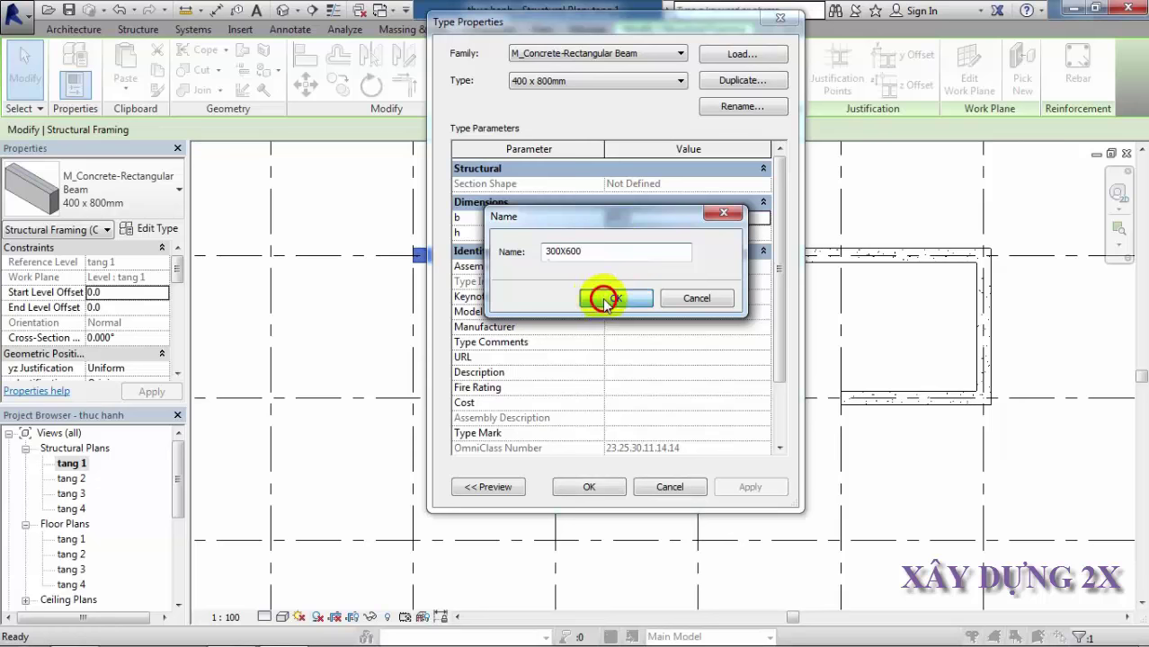
{"action": "left_click", "coordinate": [615, 298]}
{"action": "type", "text": "600"}
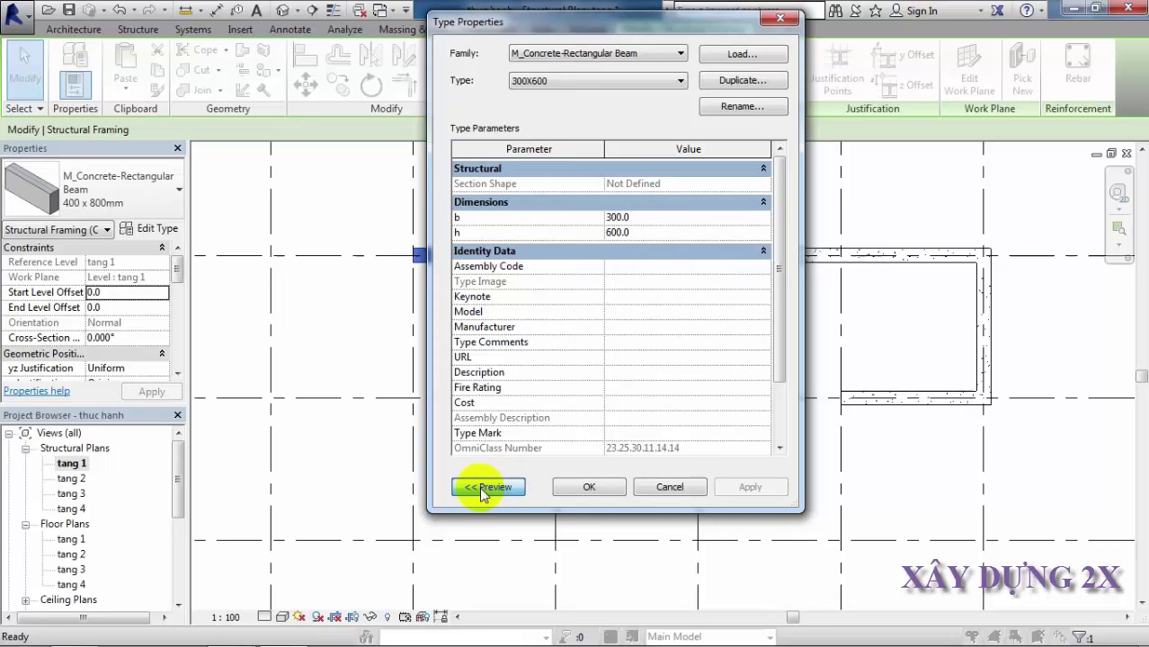
{"action": "left_click", "coordinate": [481, 489]}
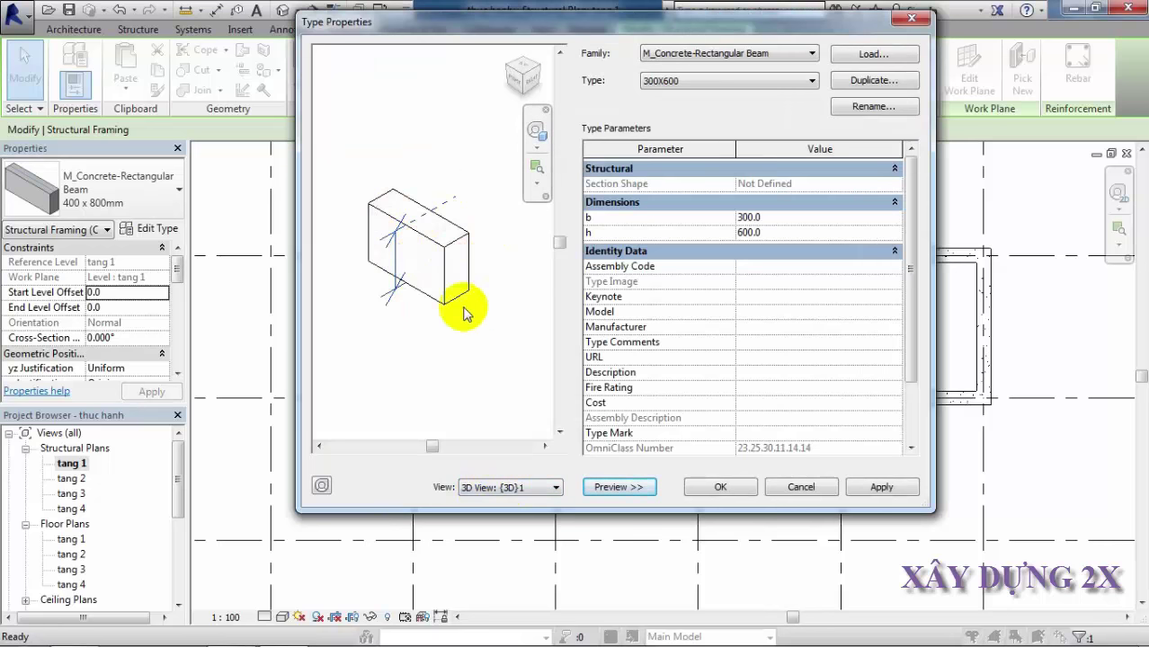
Preview the 300X600 beam type from the Back, Front, Left and Right elevations.
{"action": "left_click", "coordinate": [521, 494]}
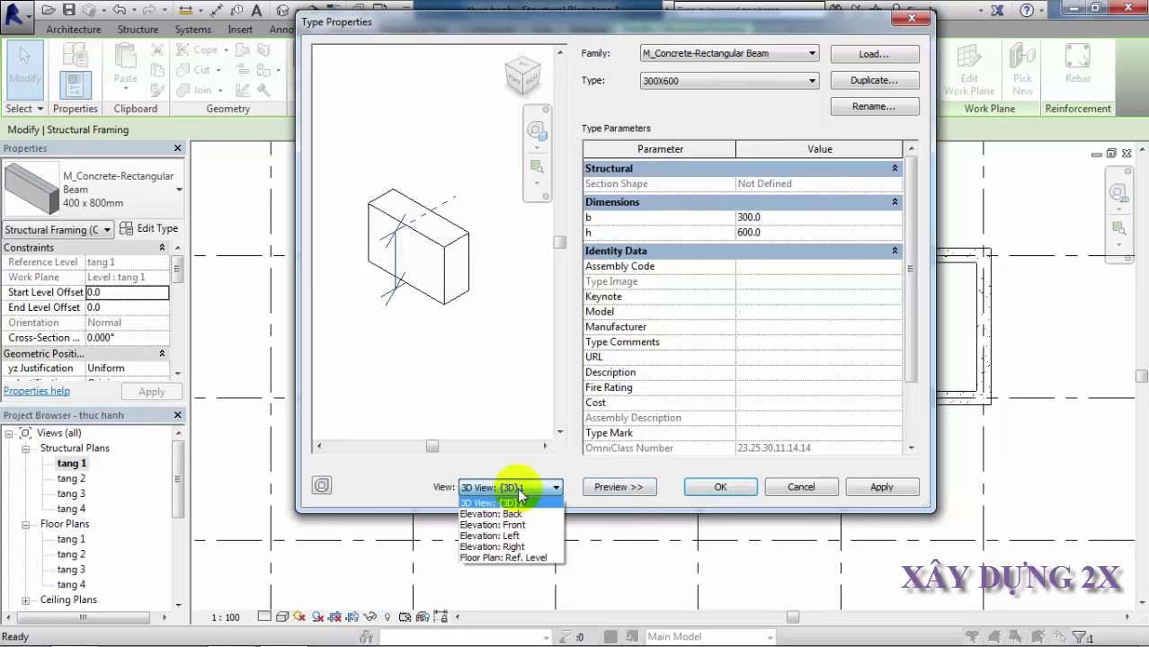
{"action": "left_click", "coordinate": [494, 514]}
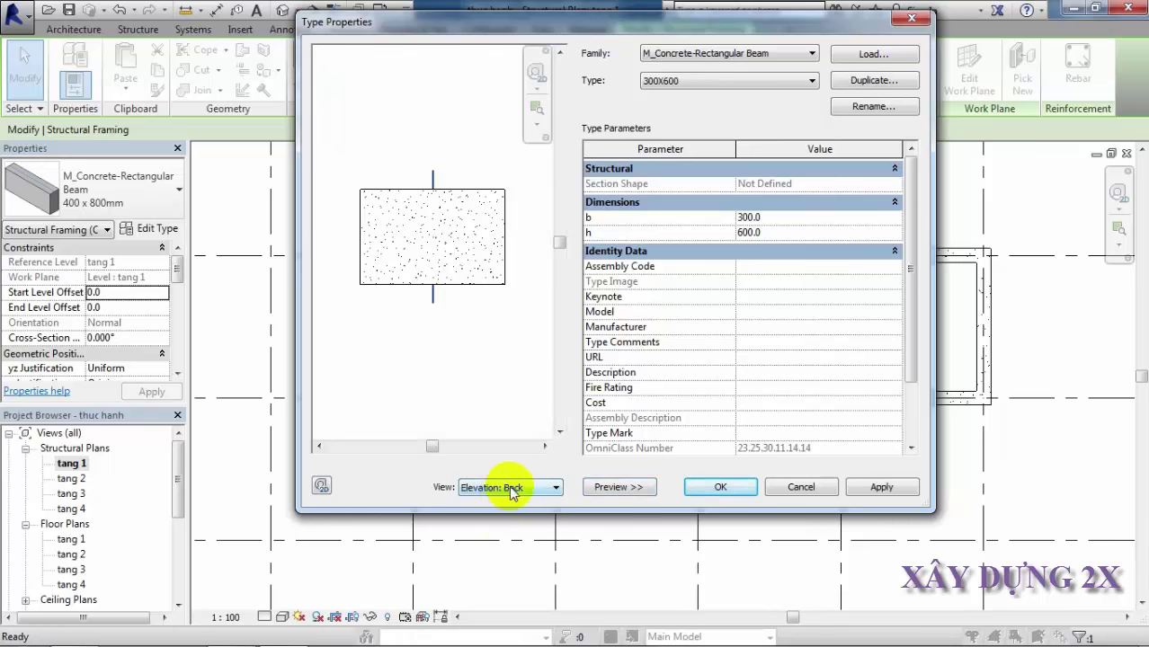
{"action": "left_click", "coordinate": [502, 490]}
{"action": "left_click", "coordinate": [497, 528]}
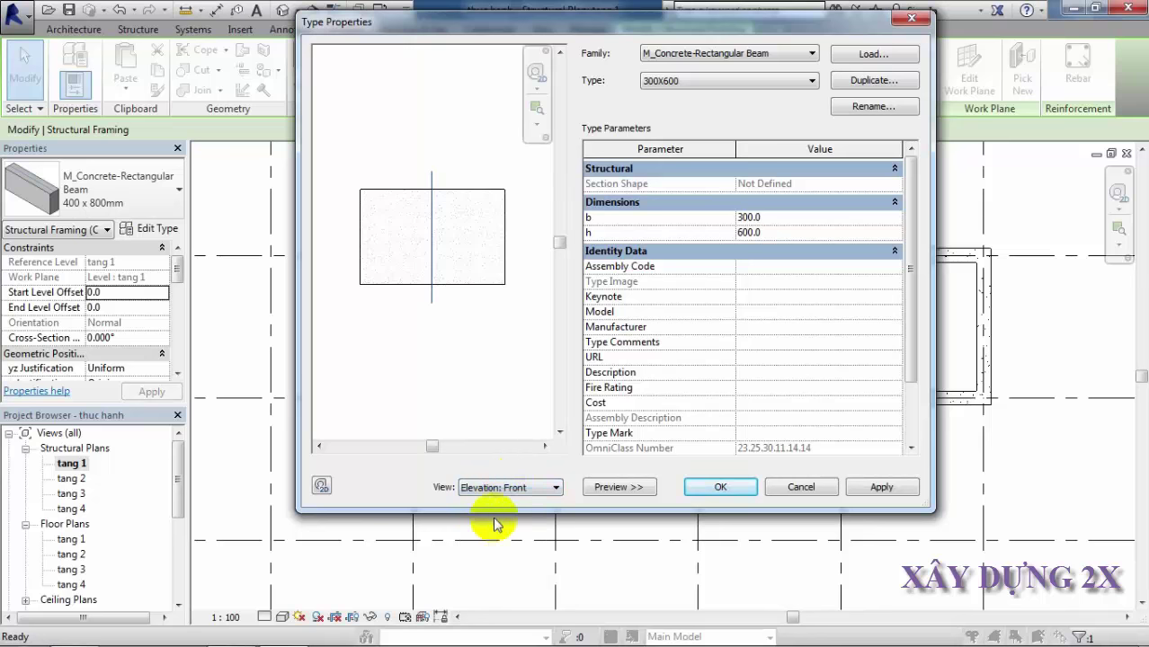
{"action": "left_click", "coordinate": [506, 491]}
{"action": "left_click", "coordinate": [490, 541]}
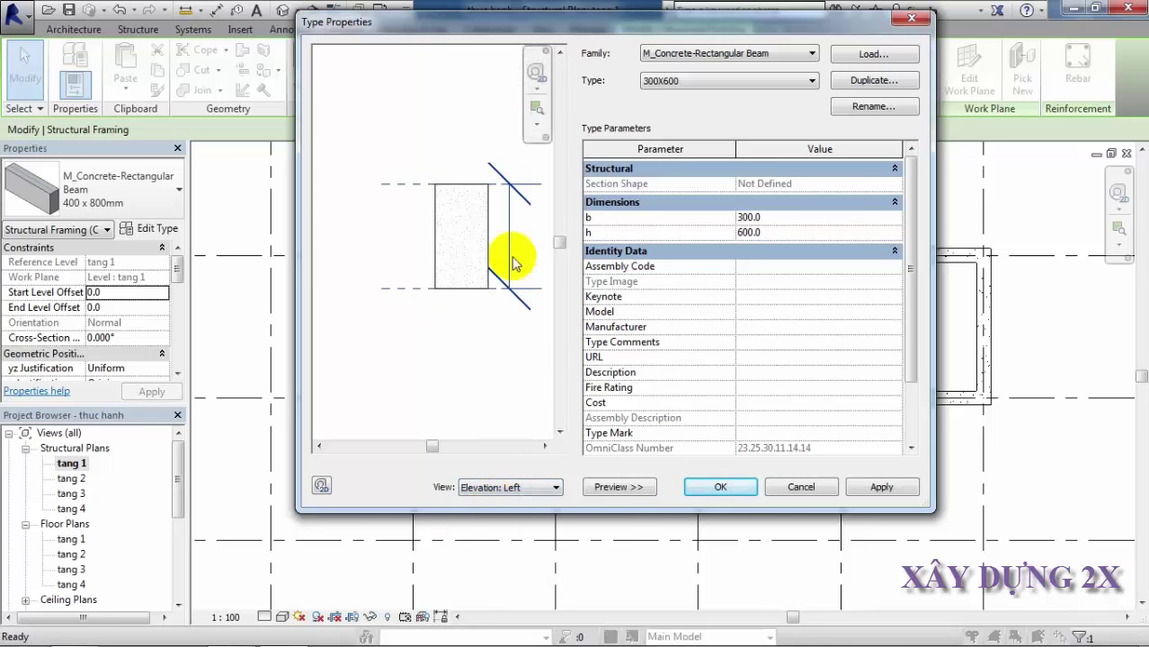
{"action": "left_click", "coordinate": [508, 489]}
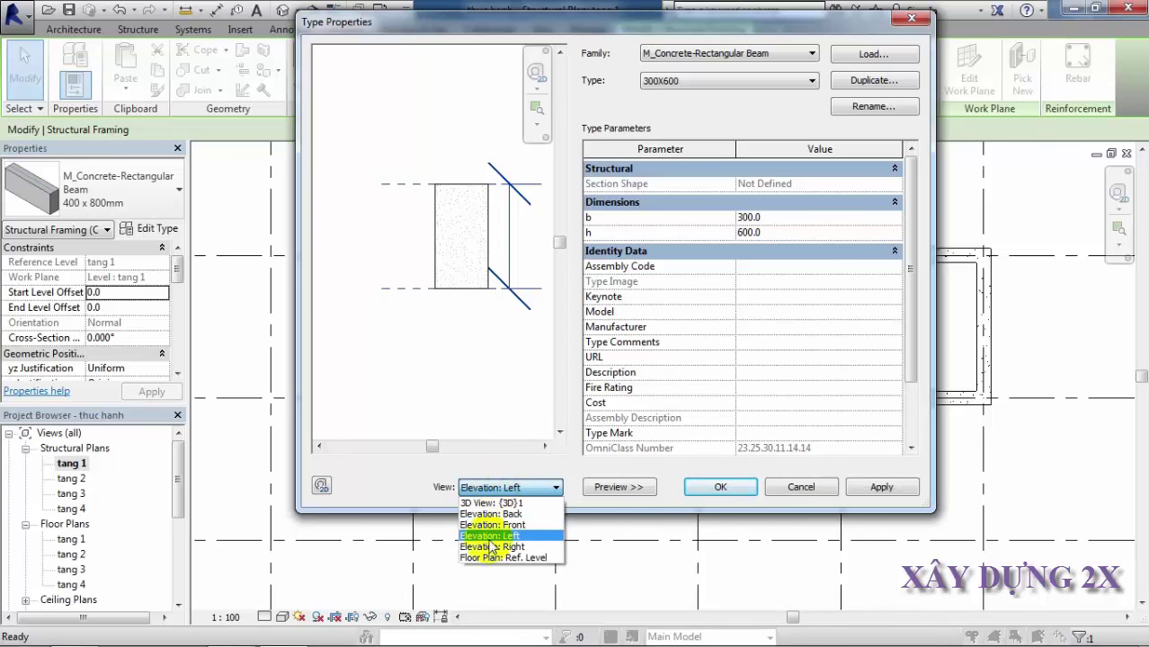
{"action": "left_click", "coordinate": [500, 548]}
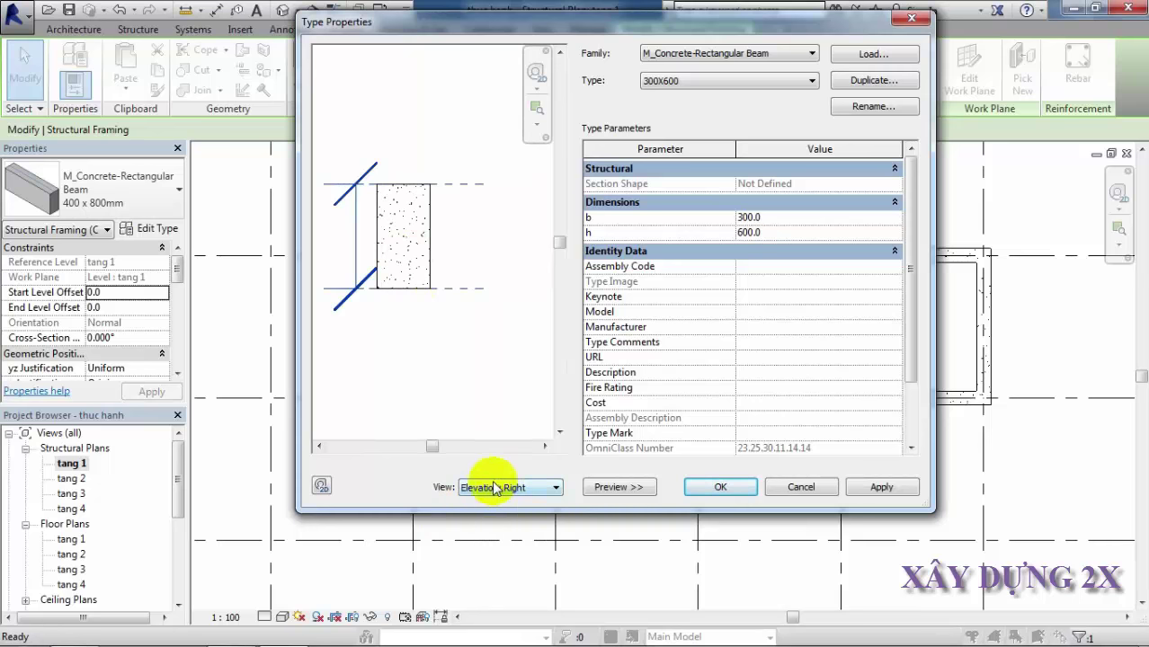
Check the 300X600 type in plan view, then apply it to the B–C beam.
{"action": "left_click", "coordinate": [496, 489]}
{"action": "left_click", "coordinate": [503, 559]}
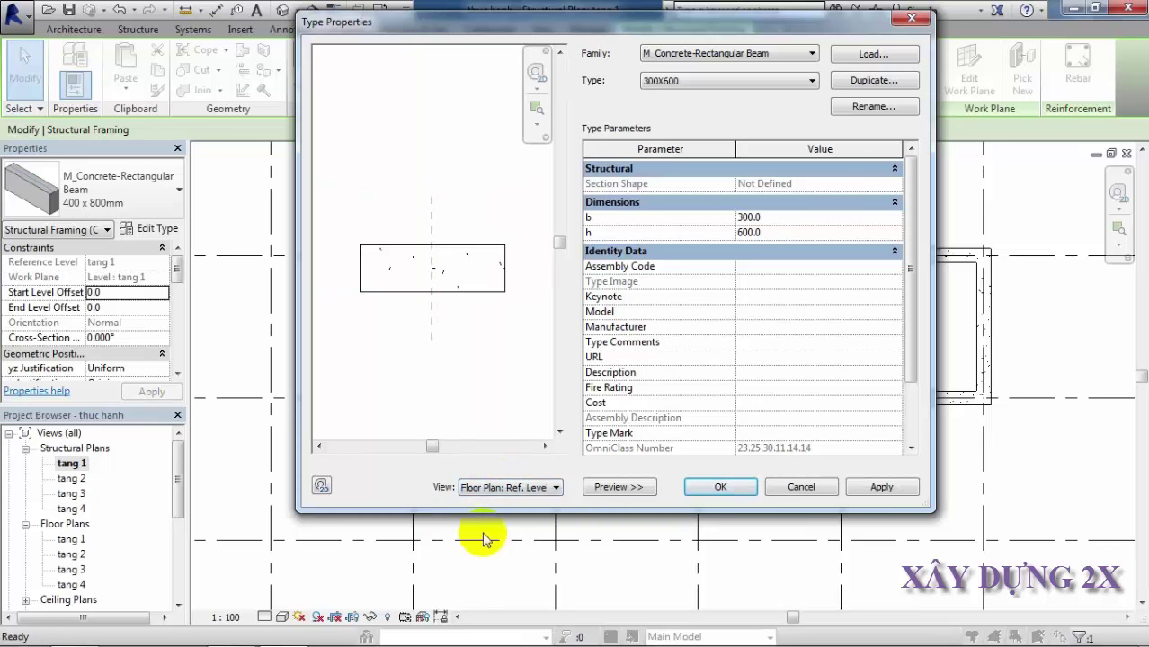
{"action": "left_click", "coordinate": [516, 490]}
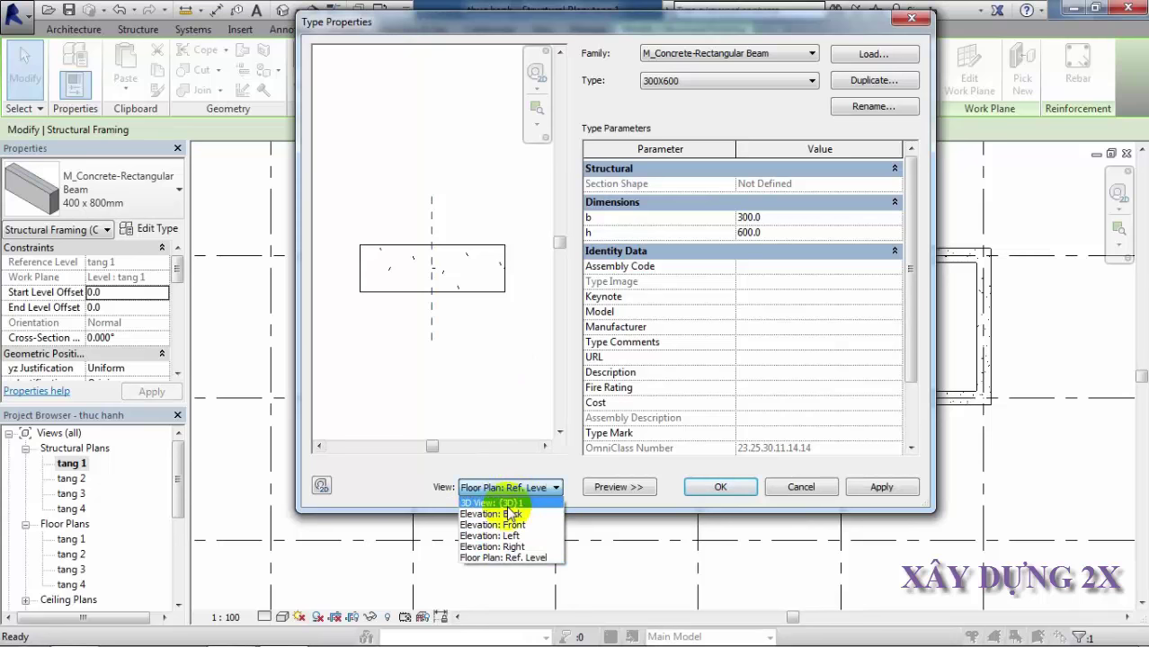
{"action": "left_click", "coordinate": [499, 547]}
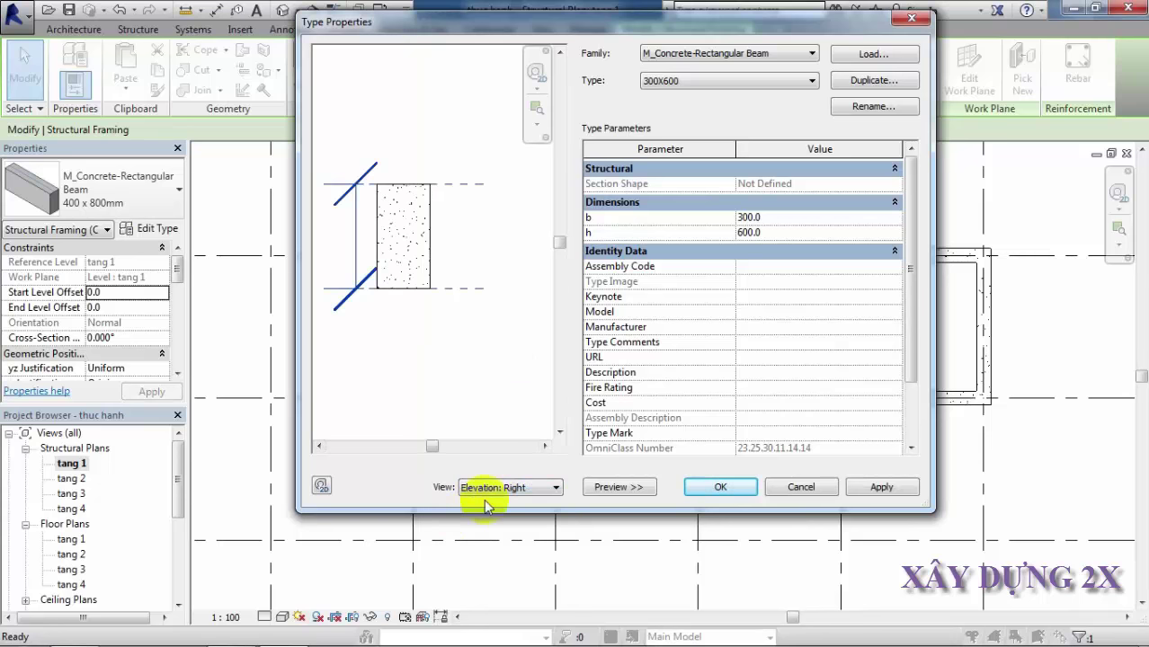
{"action": "left_click", "coordinate": [615, 488]}
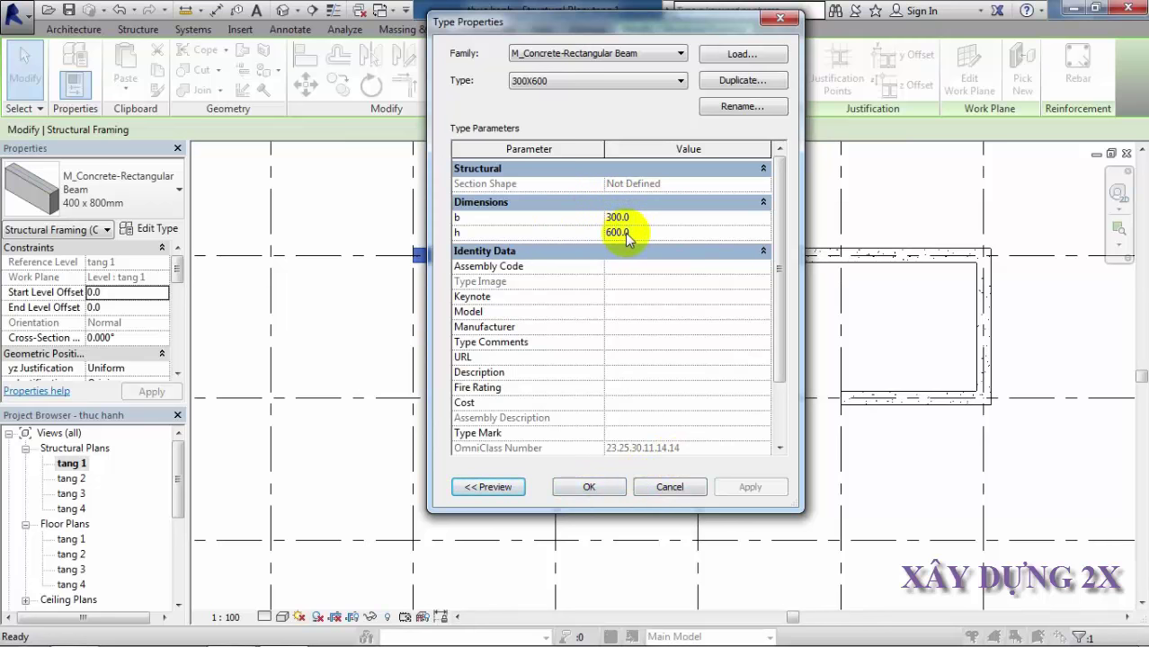
{"action": "left_click", "coordinate": [590, 487]}
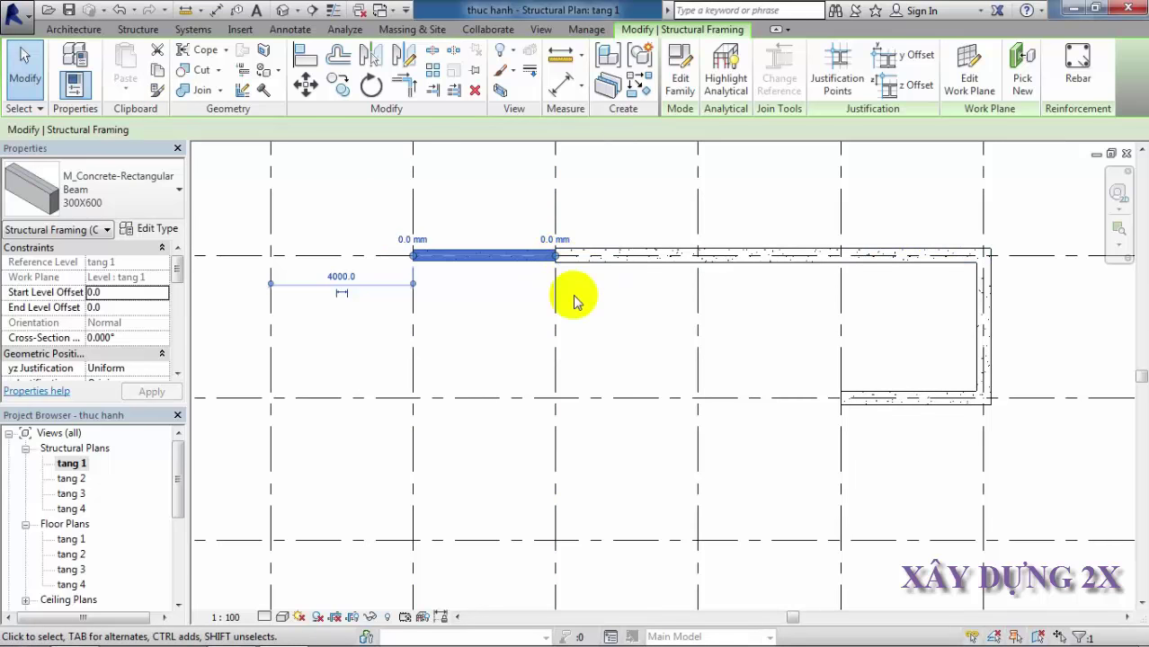
Deselect the retyped 300X600 beam.
{"action": "key", "text": "Escape"}
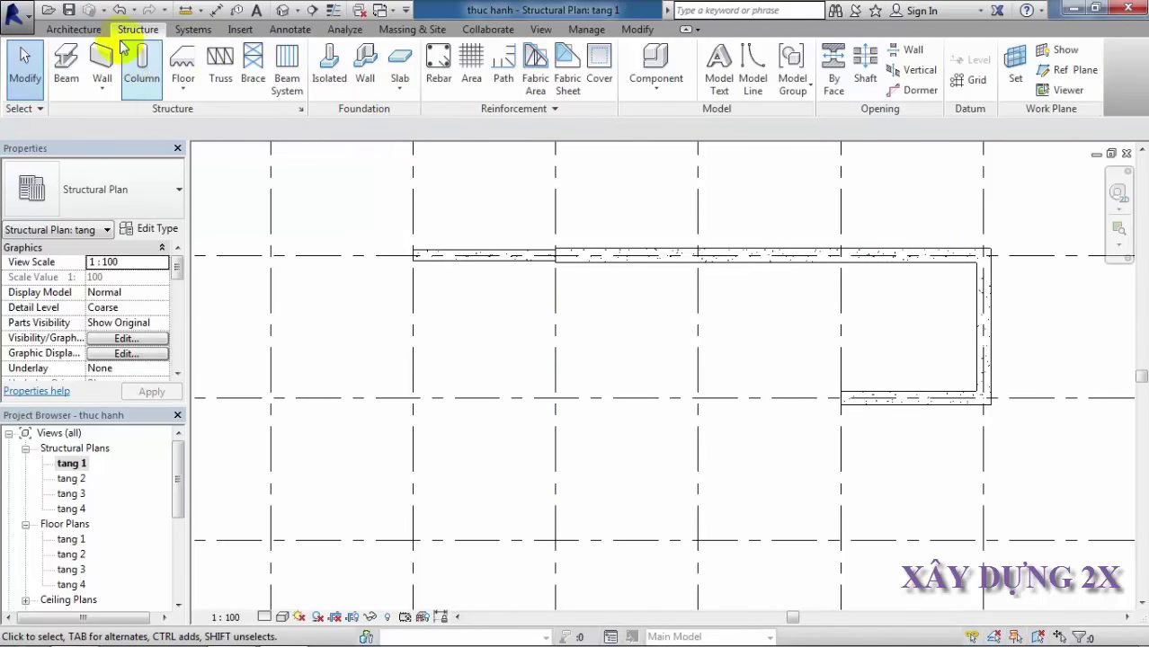
Draw a 400 x 800mm start-end-radius arc beam on grid 2 from C to E, bowing below.
{"action": "left_click", "coordinate": [67, 58]}
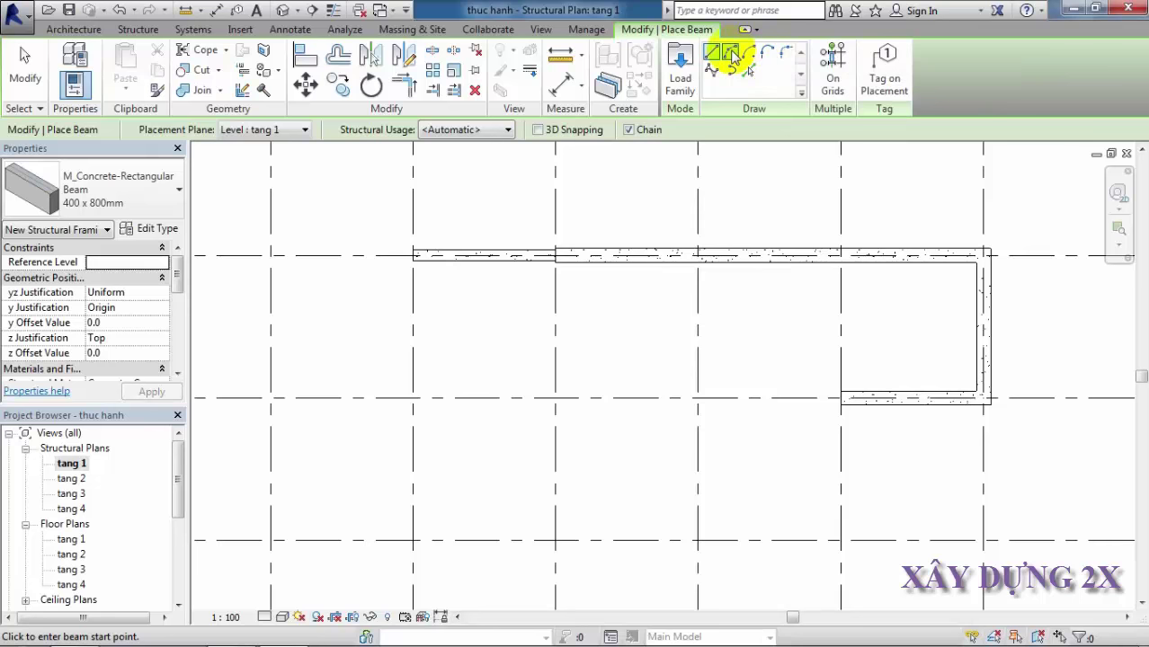
{"action": "left_click", "coordinate": [731, 56]}
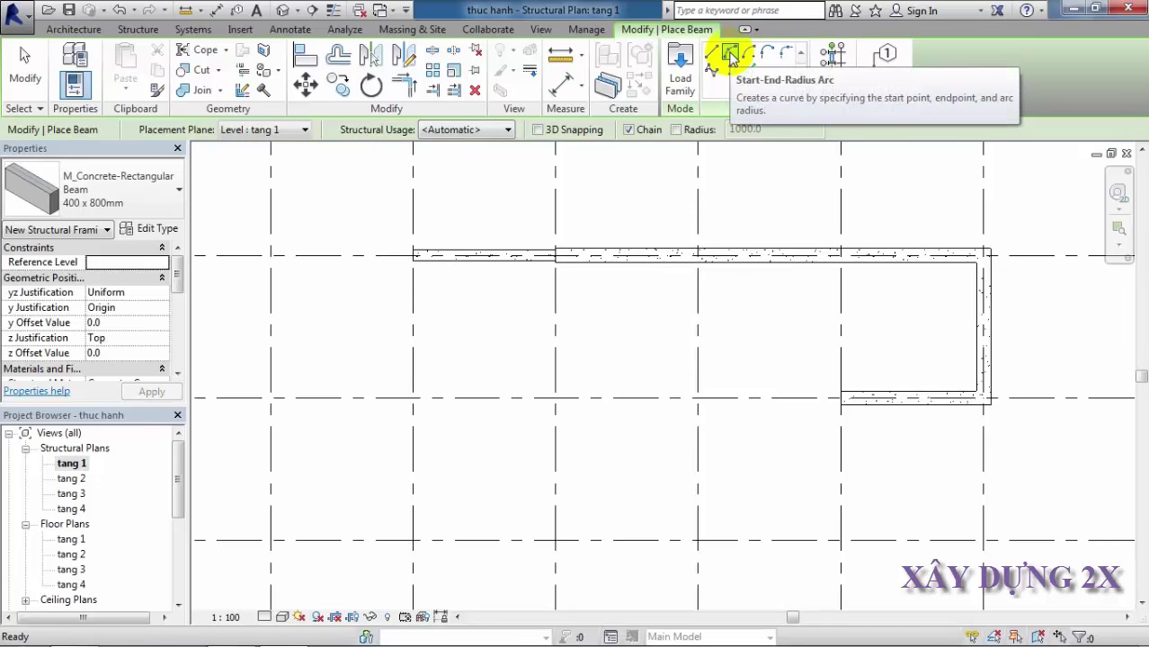
{"action": "left_click", "coordinate": [555, 398]}
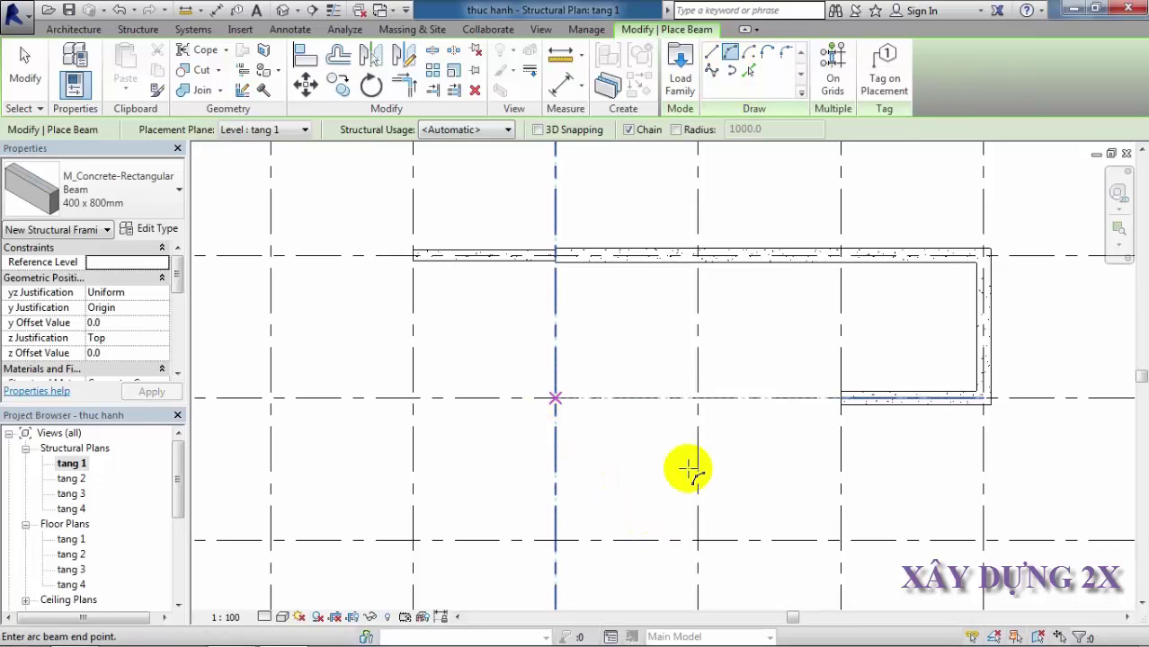
{"action": "left_click", "coordinate": [698, 398]}
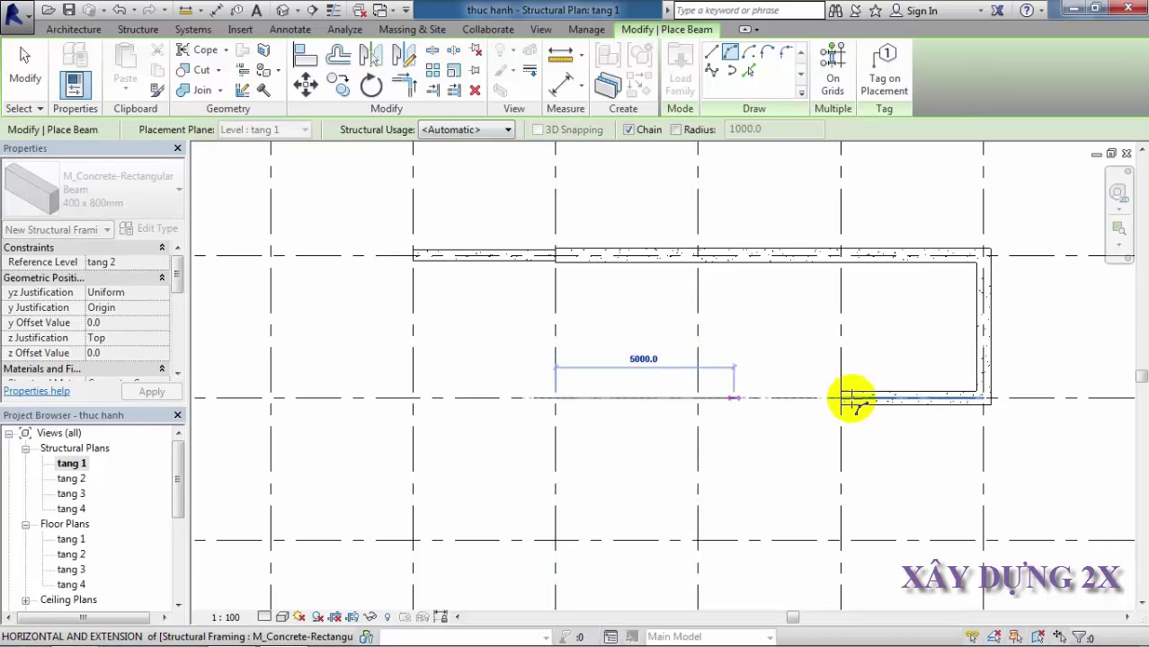
{"action": "left_click", "coordinate": [841, 398]}
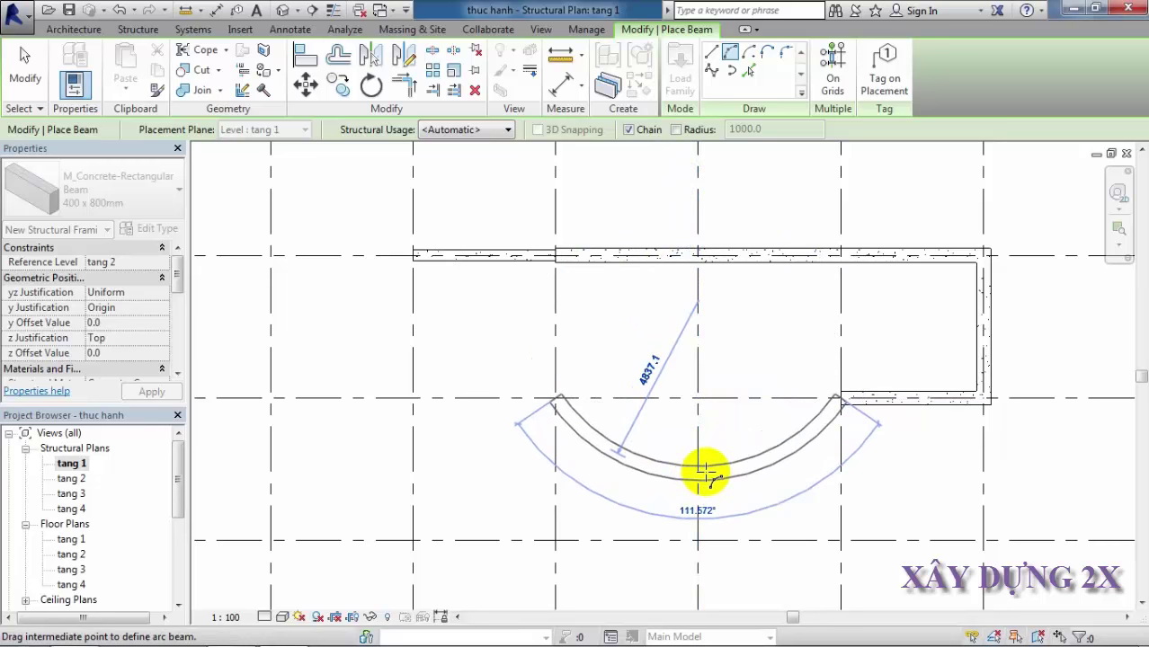
{"action": "left_click", "coordinate": [706, 472]}
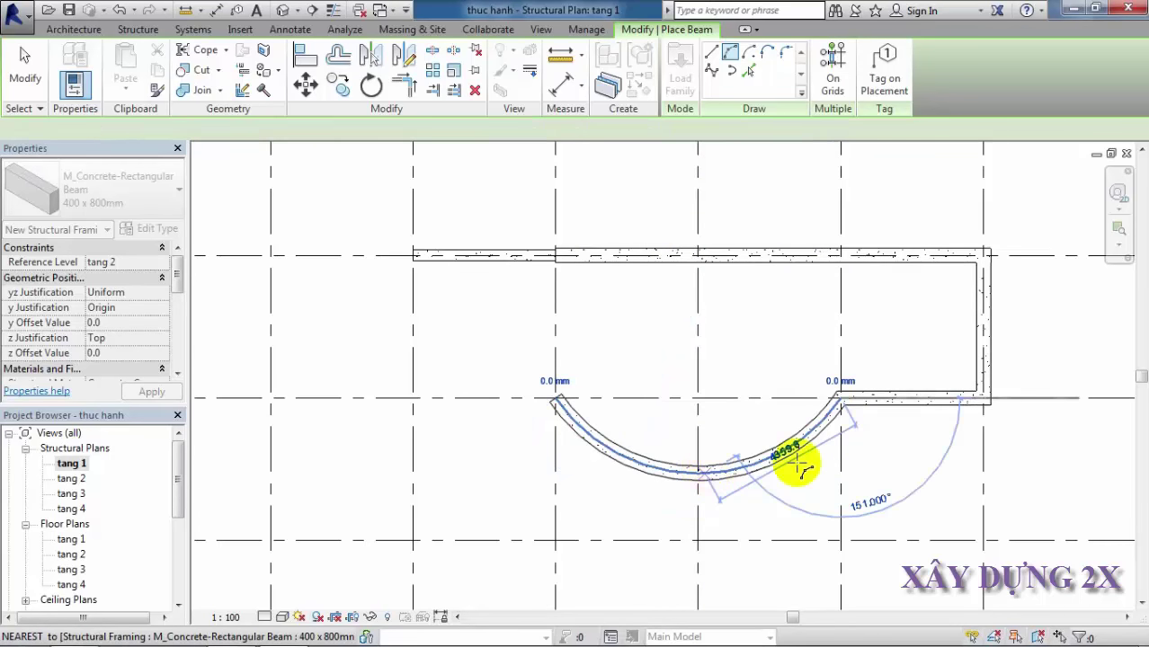
{"action": "left_click", "coordinate": [560, 380]}
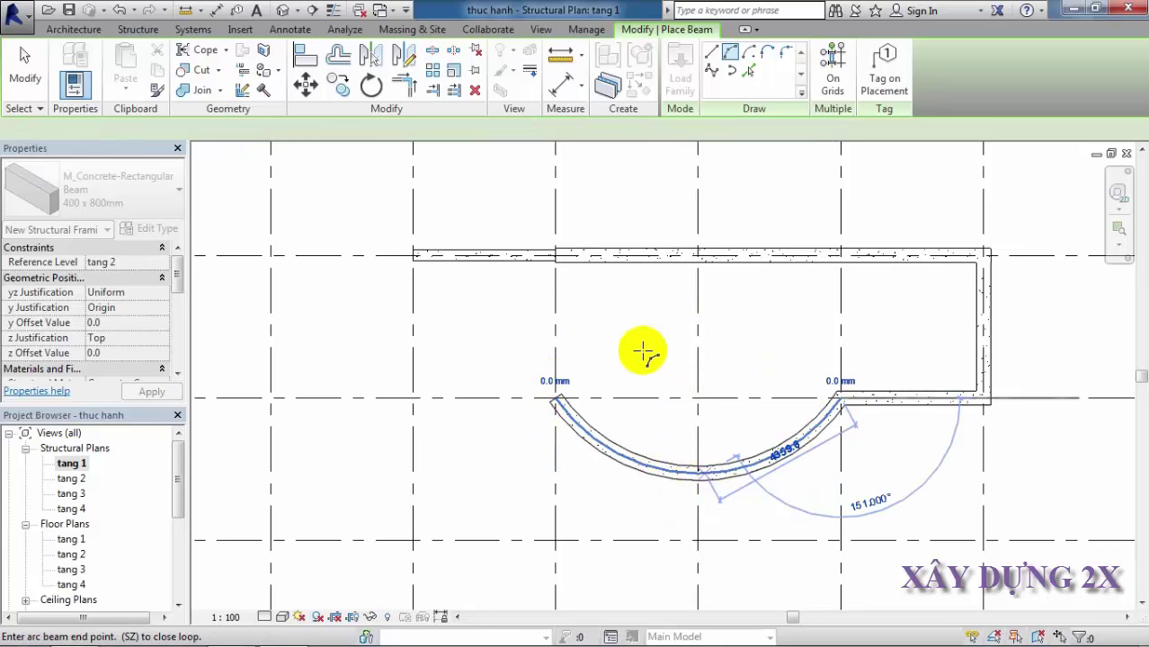
Inspect the beams in the default 3D view with Realistic style, then return to tang 1.
{"action": "left_click", "coordinate": [282, 10]}
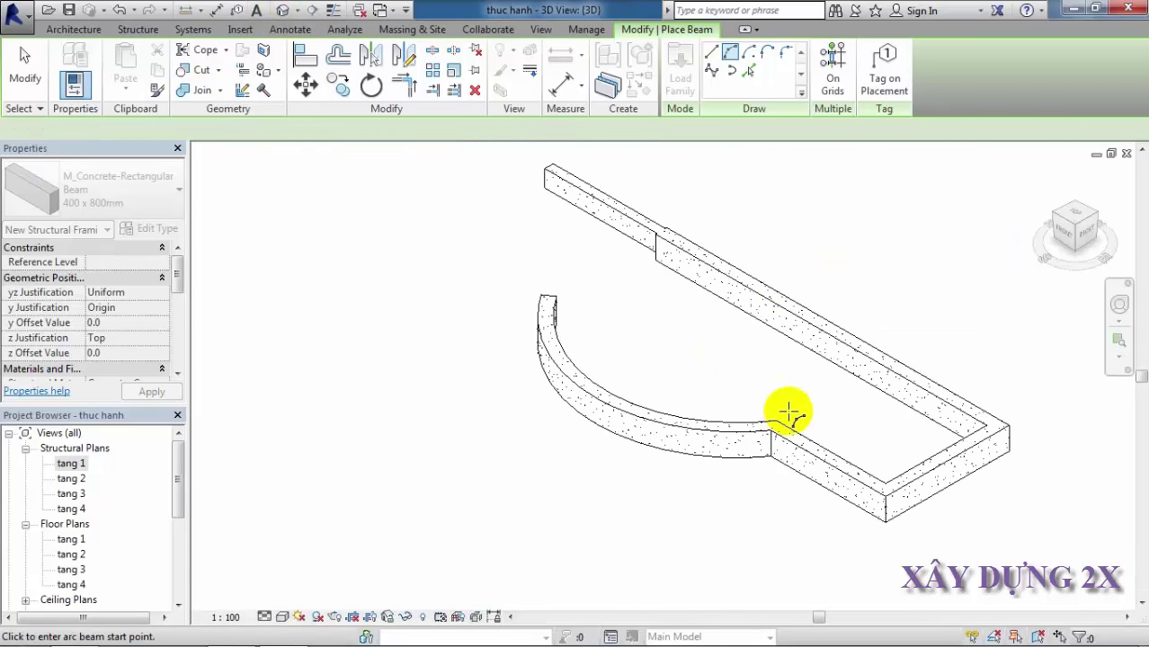
{"action": "mouse_move", "coordinate": [969, 509]}
{"action": "middle_mouse_down", "text": "shift"}
{"action": "mouse_move", "coordinate": [885, 306]}
{"action": "mouse_move", "coordinate": [839, 469]}
{"action": "middle_mouse_up", "text": "shift"}
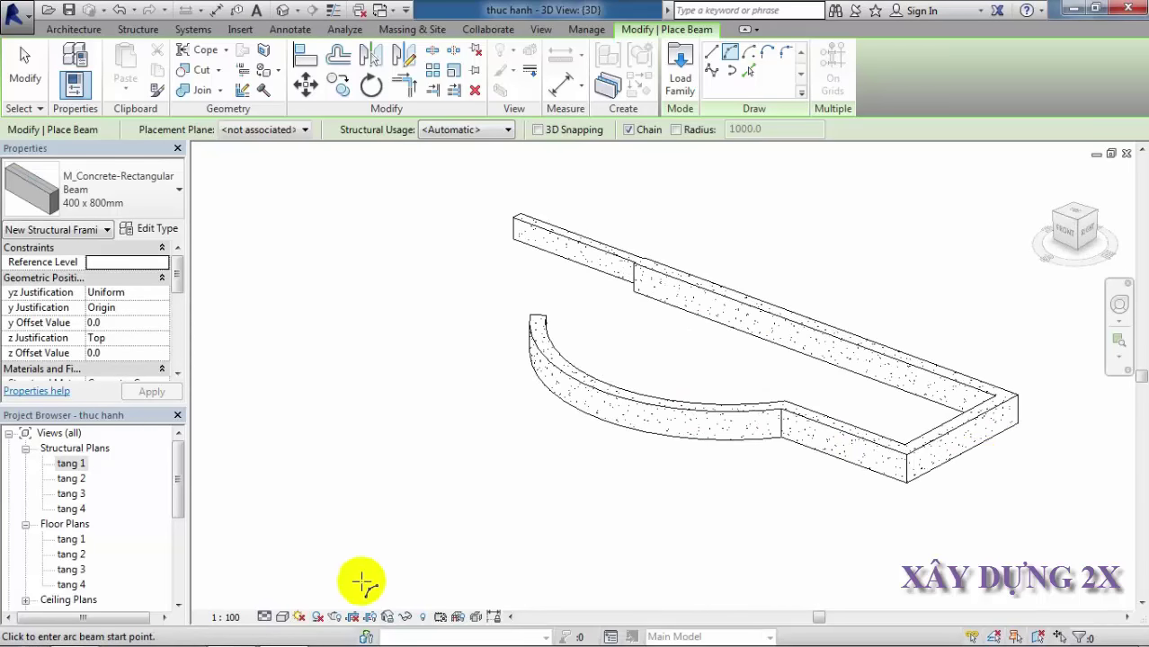
{"action": "left_click", "coordinate": [282, 616]}
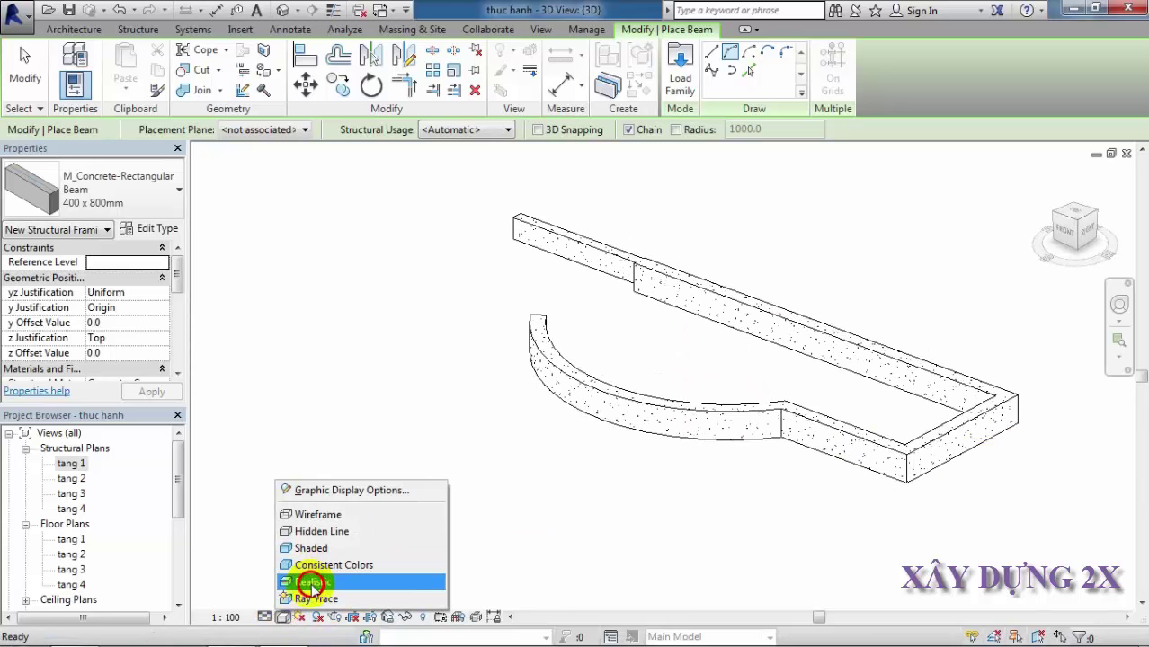
{"action": "left_click", "coordinate": [311, 582]}
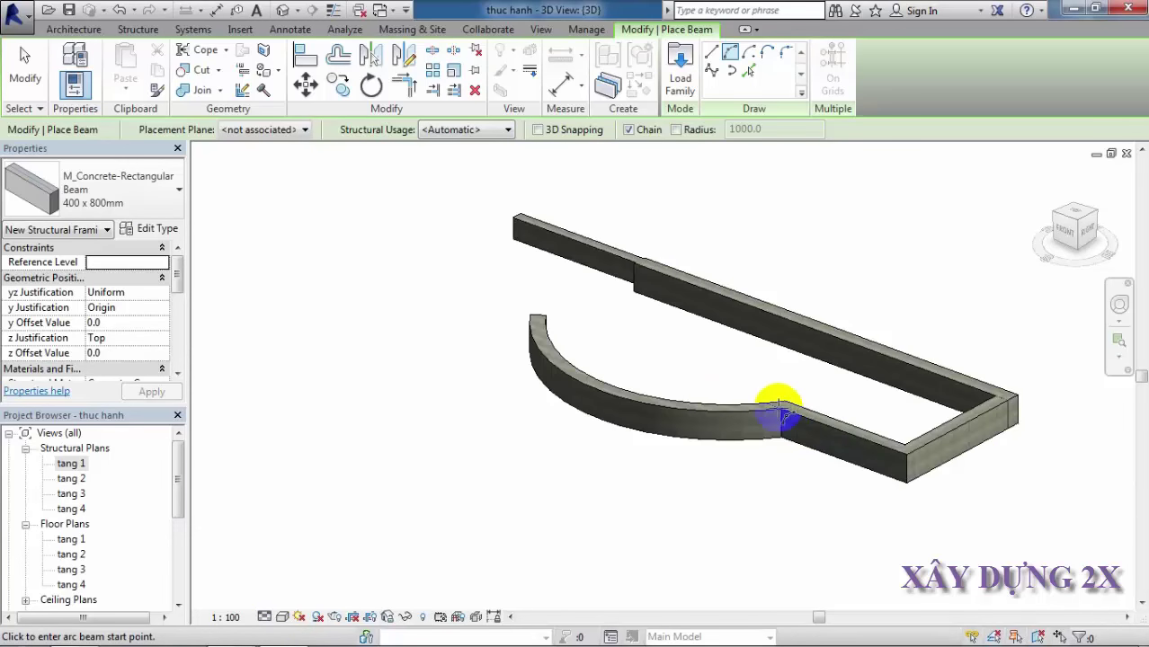
{"action": "mouse_move", "coordinate": [896, 526]}
{"action": "middle_mouse_down", "text": "shift"}
{"action": "mouse_move", "coordinate": [905, 493]}
{"action": "mouse_move", "coordinate": [757, 508]}
{"action": "mouse_move", "coordinate": [833, 359]}
{"action": "mouse_move", "coordinate": [803, 514]}
{"action": "mouse_move", "coordinate": [957, 522]}
{"action": "mouse_move", "coordinate": [885, 494]}
{"action": "mouse_move", "coordinate": [815, 527]}
{"action": "mouse_move", "coordinate": [836, 504]}
{"action": "middle_mouse_up", "text": "shift"}
{"action": "left_click", "coordinate": [1127, 154]}
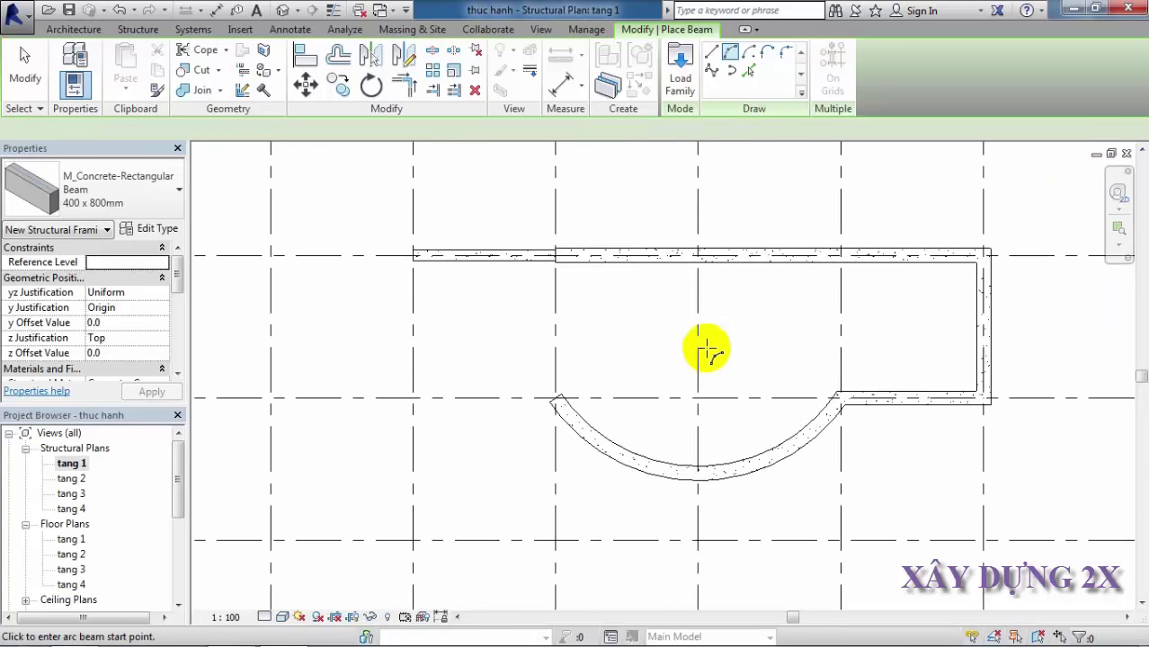
{"action": "middle_click_drag", "start_coordinate": [706, 352], "coordinate": [662, 352]}
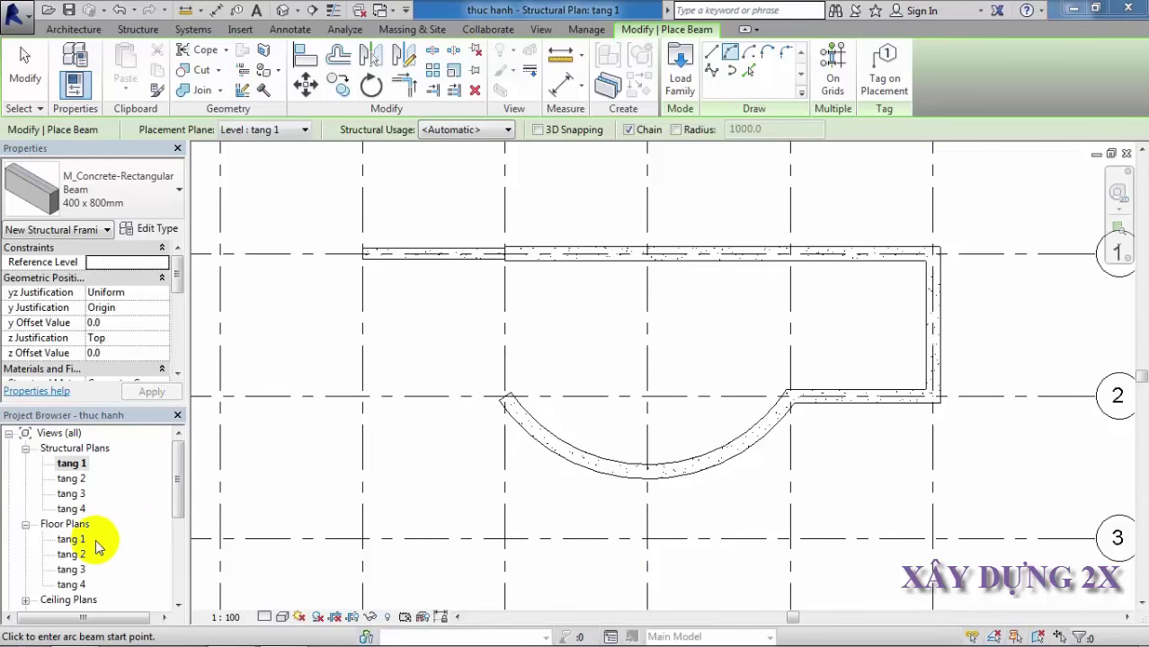
Stop placing beams and open the East elevation, shifting the view up and left.
{"action": "key", "text": "Escape"}
{"action": "key", "text": "Escape"}
{"action": "left_click_drag", "start_coordinate": [179, 470], "coordinate": [177, 519]}
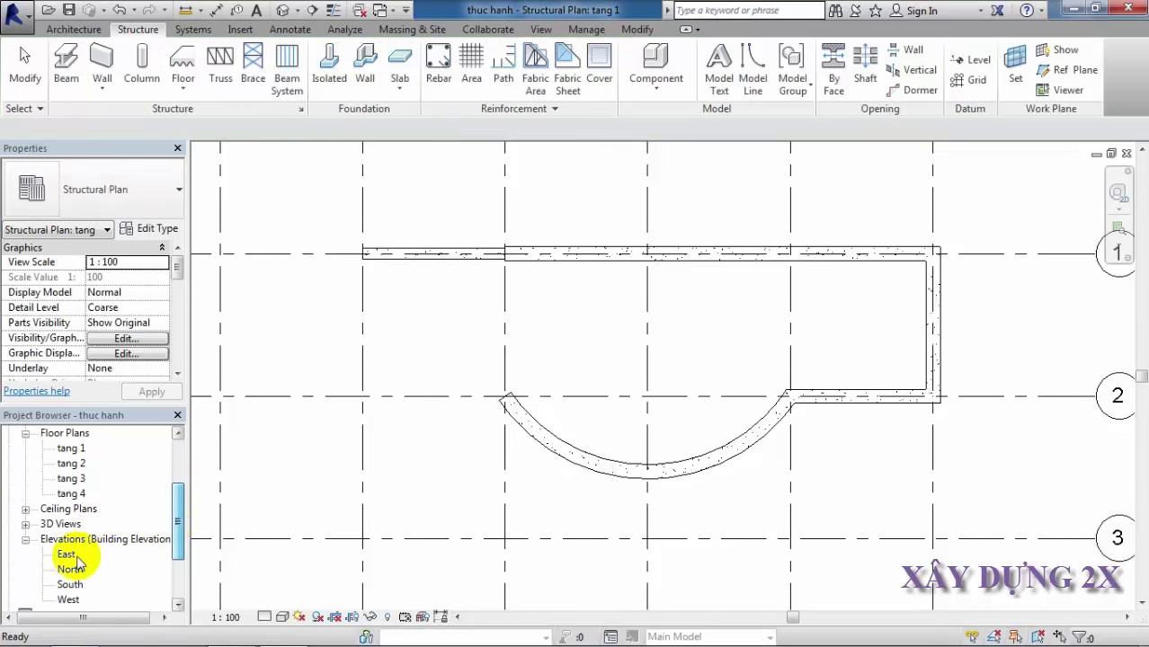
{"action": "double_click", "coordinate": [66, 554]}
{"action": "mouse_move", "coordinate": [483, 445]}
{"action": "middle_mouse_down"}
{"action": "mouse_move", "coordinate": [504, 398]}
{"action": "mouse_move", "coordinate": [449, 316]}
{"action": "middle_mouse_up"}
Inspect the beams in the North elevation, then return to the East elevation.
{"action": "double_click", "coordinate": [71, 569]}
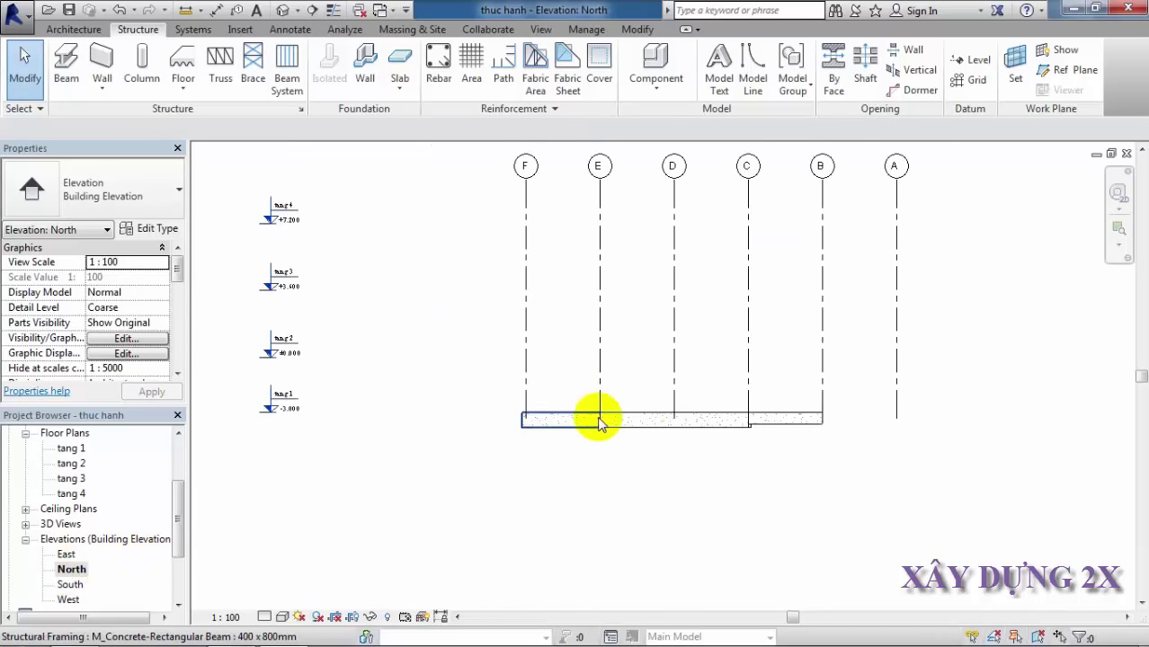
{"action": "scroll", "coordinate": [706, 436], "scroll_direction": "up", "scroll_amount": 3}
{"action": "scroll", "coordinate": [644, 436], "scroll_direction": "up", "scroll_amount": 2}
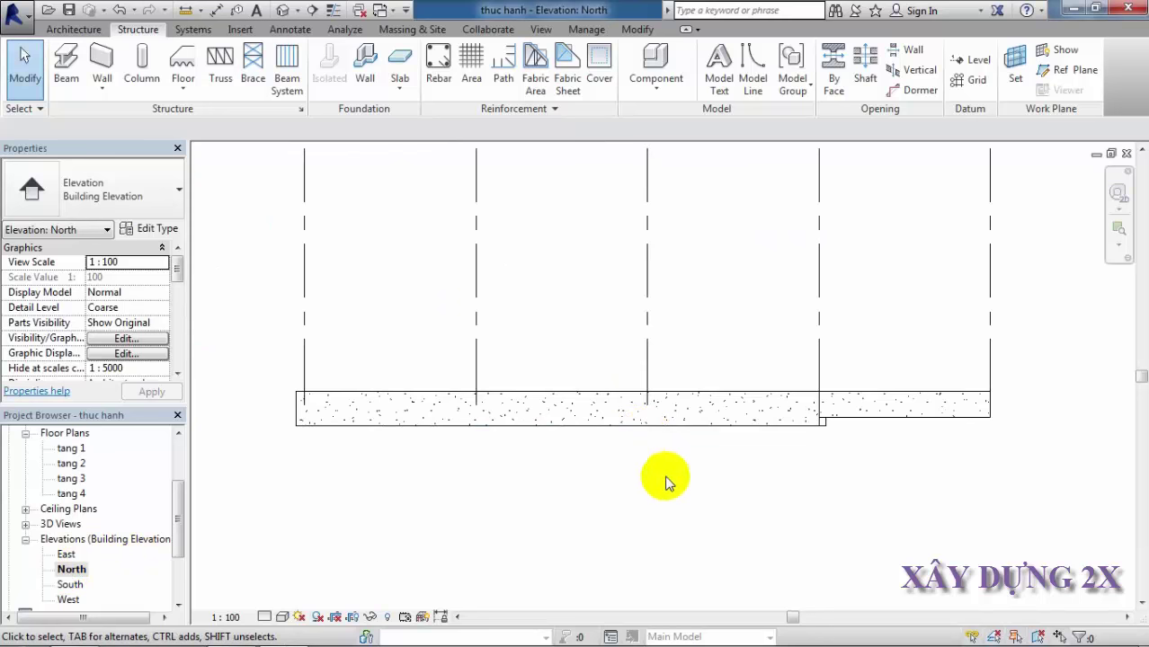
{"action": "middle_click_drag", "start_coordinate": [640, 348], "coordinate": [642, 442]}
{"action": "scroll", "coordinate": [523, 355], "scroll_direction": "down", "scroll_amount": 1}
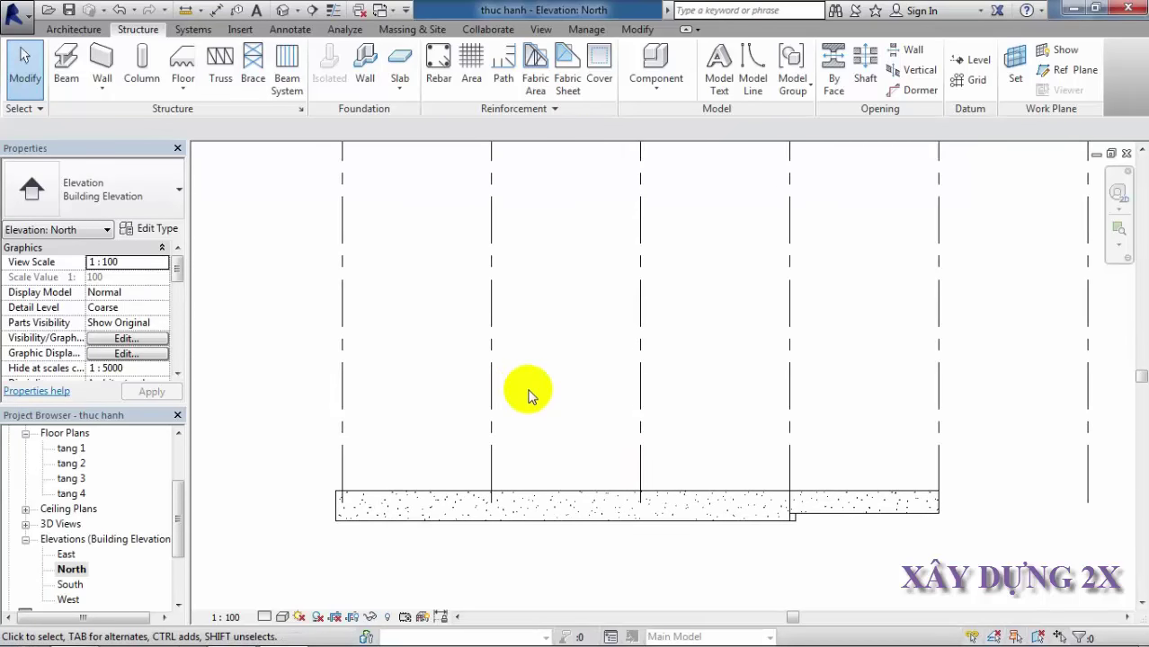
{"action": "key", "text": "ctrl+Tab"}
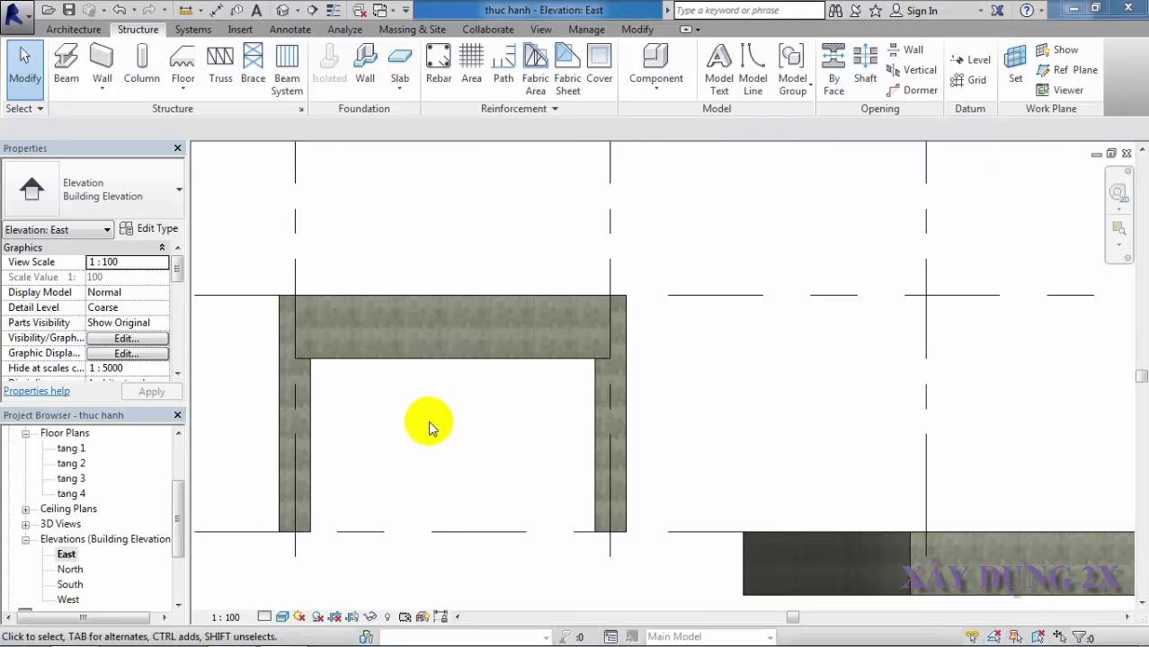
{"action": "left_click", "coordinate": [456, 362]}
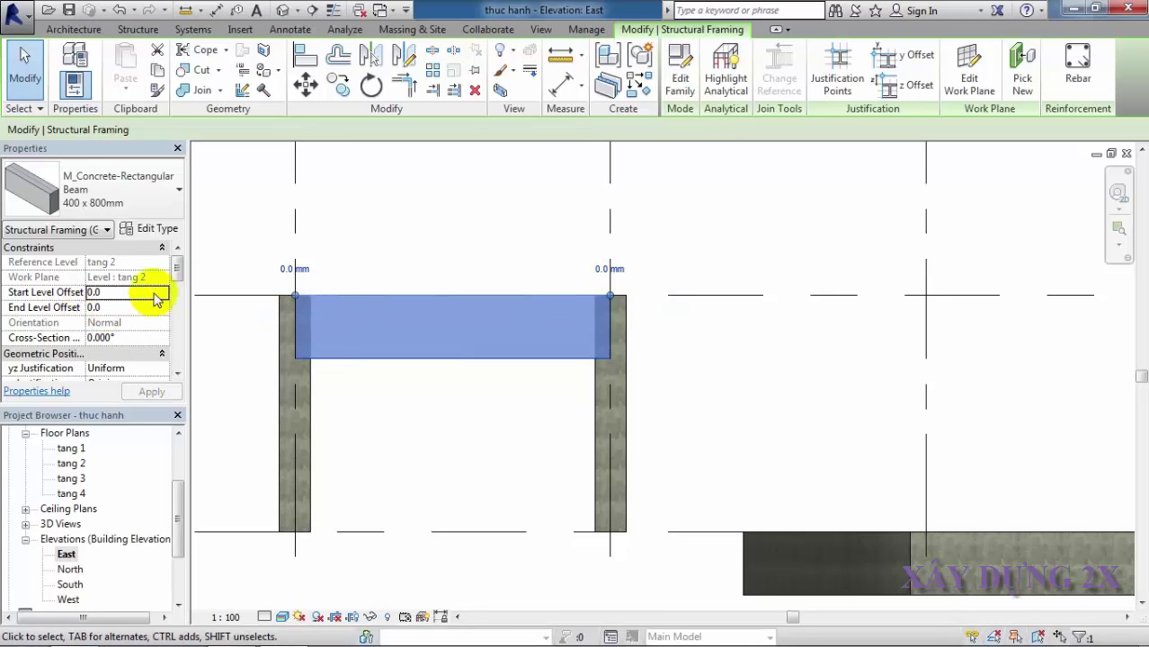
{"action": "left_click", "coordinate": [125, 295]}
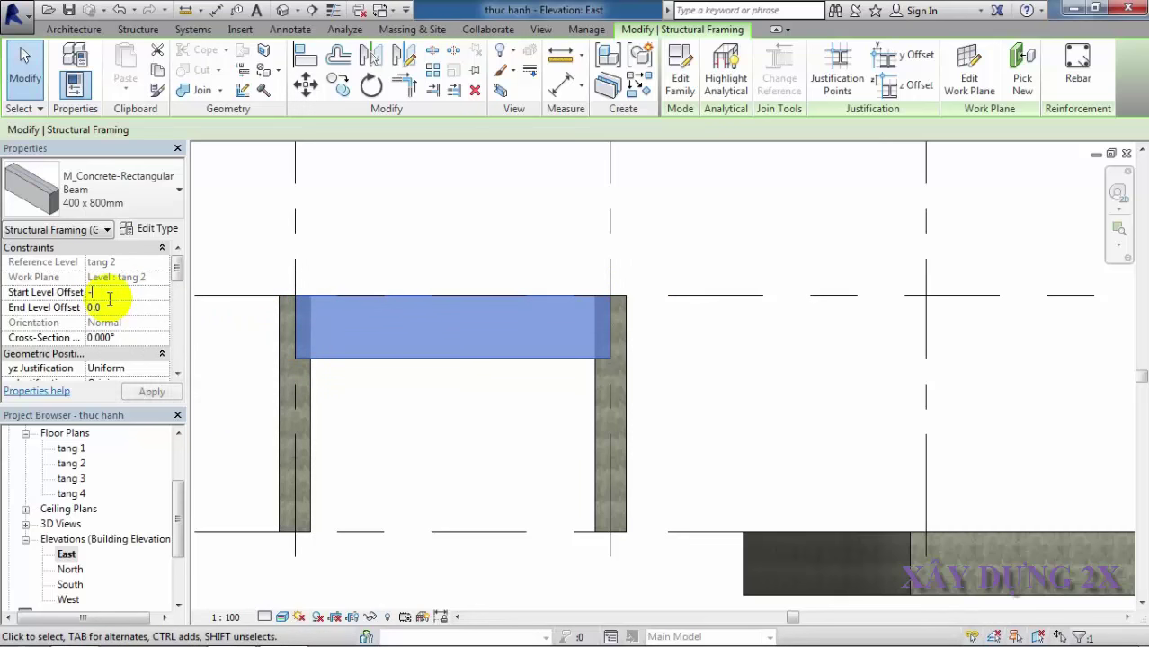
{"action": "type", "text": "-400"}
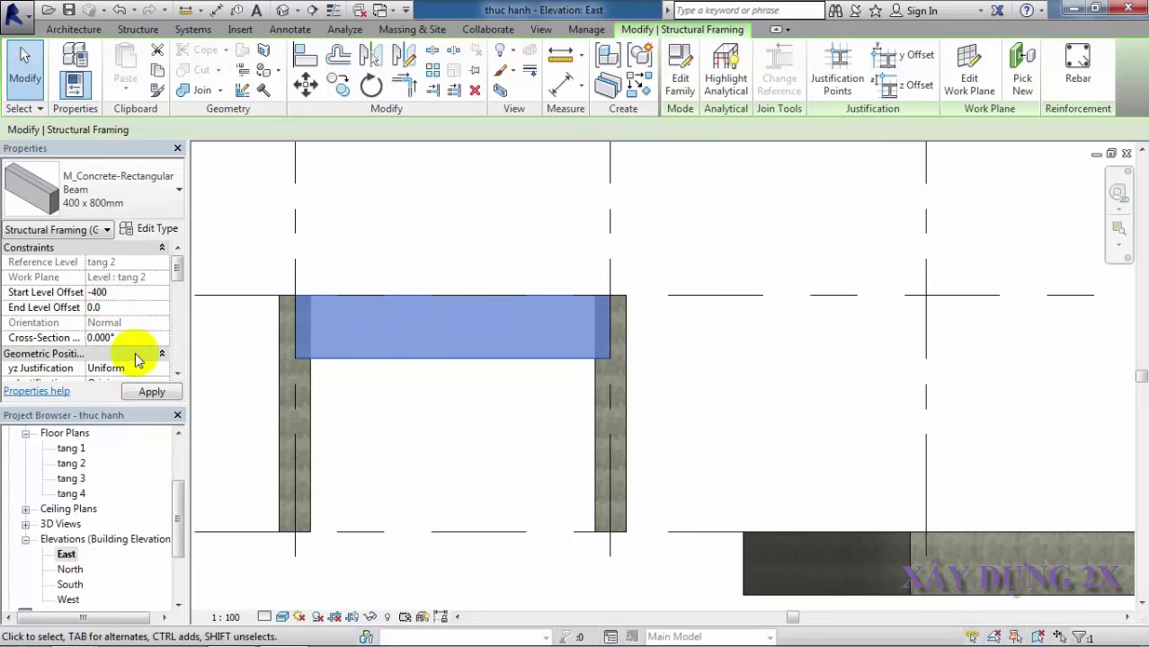
{"action": "left_click", "coordinate": [150, 393]}
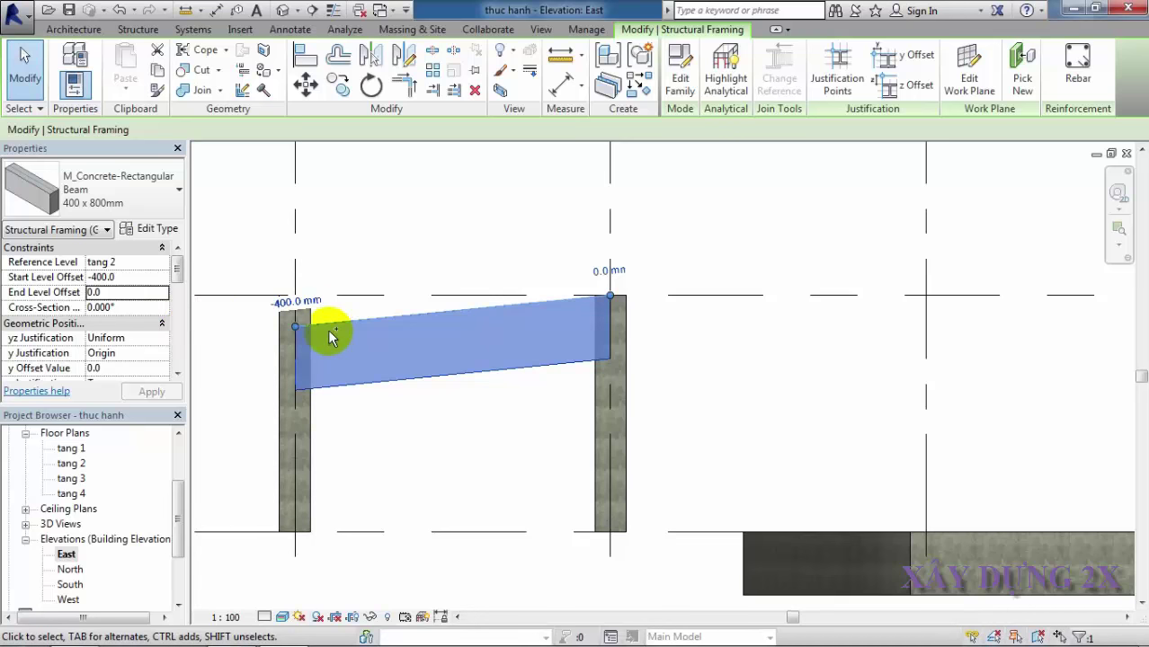
{"action": "key", "text": "Escape"}
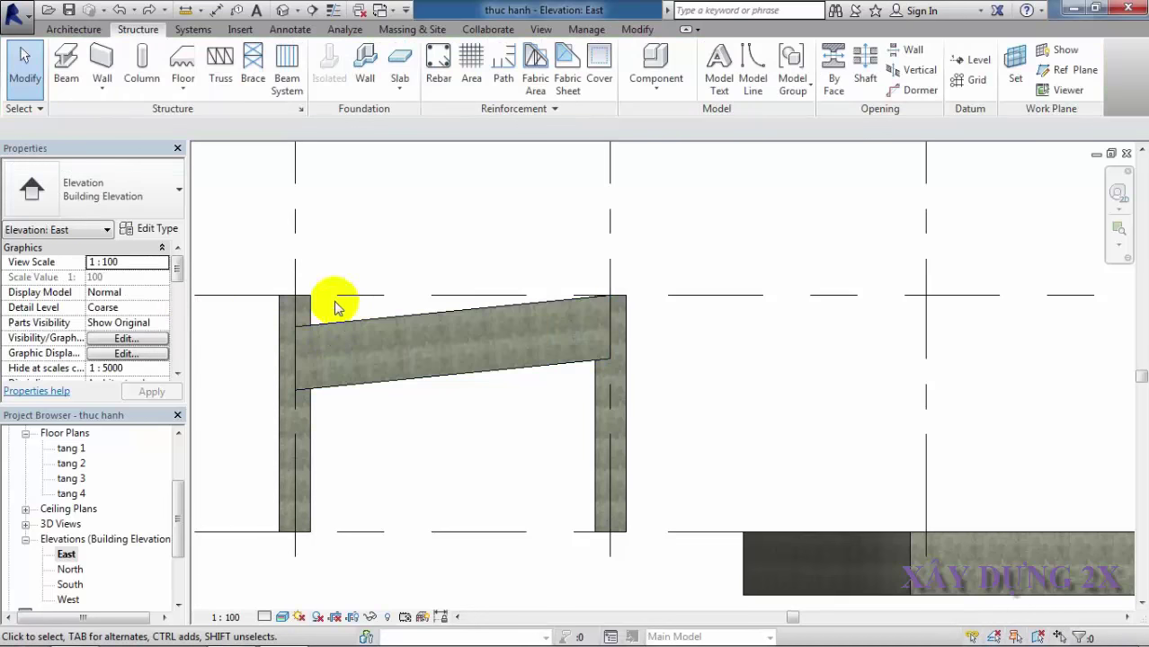
{"action": "left_click", "coordinate": [121, 10]}
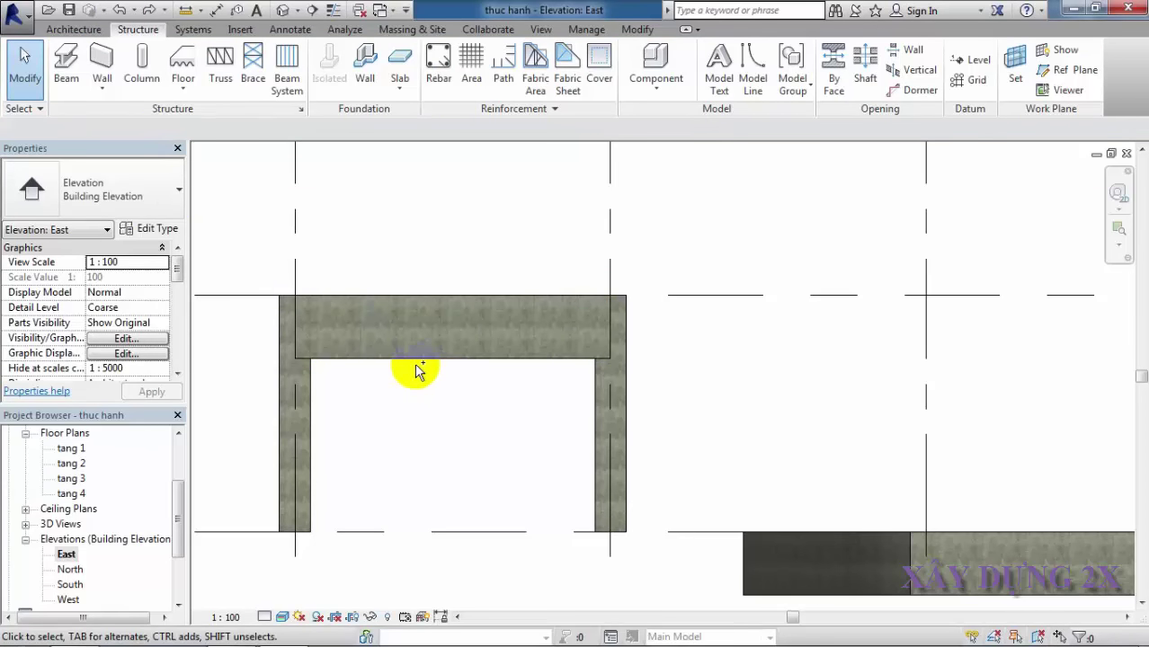
{"action": "scroll", "coordinate": [416, 371], "scroll_direction": "up", "scroll_amount": 1}
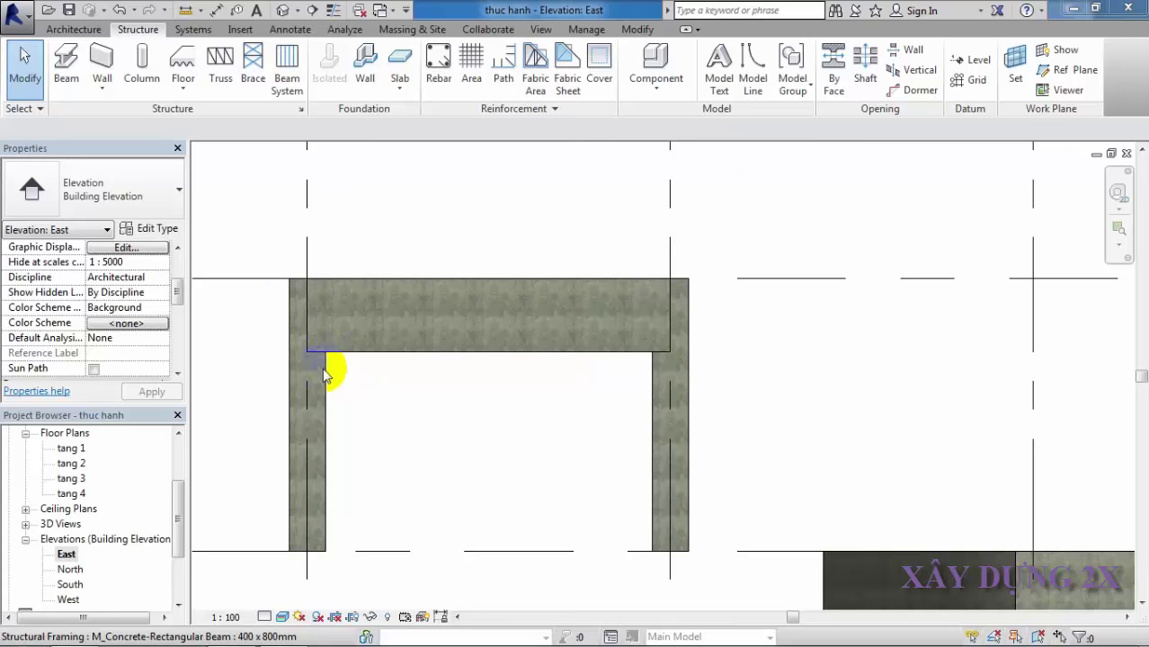
{"action": "left_click", "coordinate": [625, 354]}
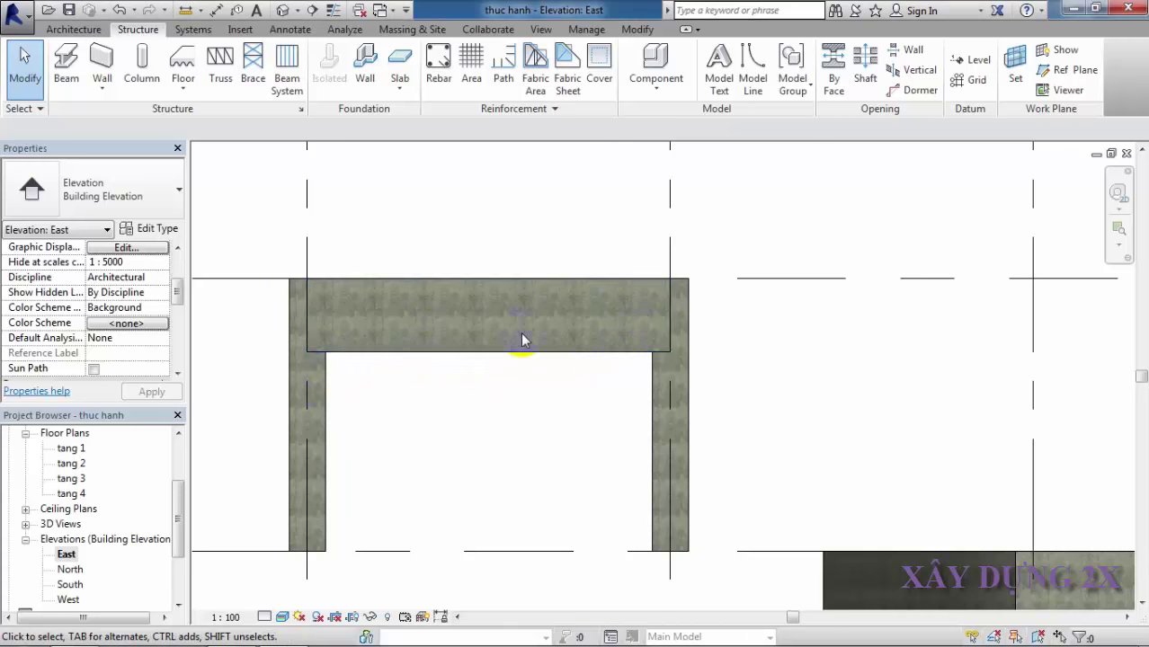
{"action": "left_click", "coordinate": [409, 286]}
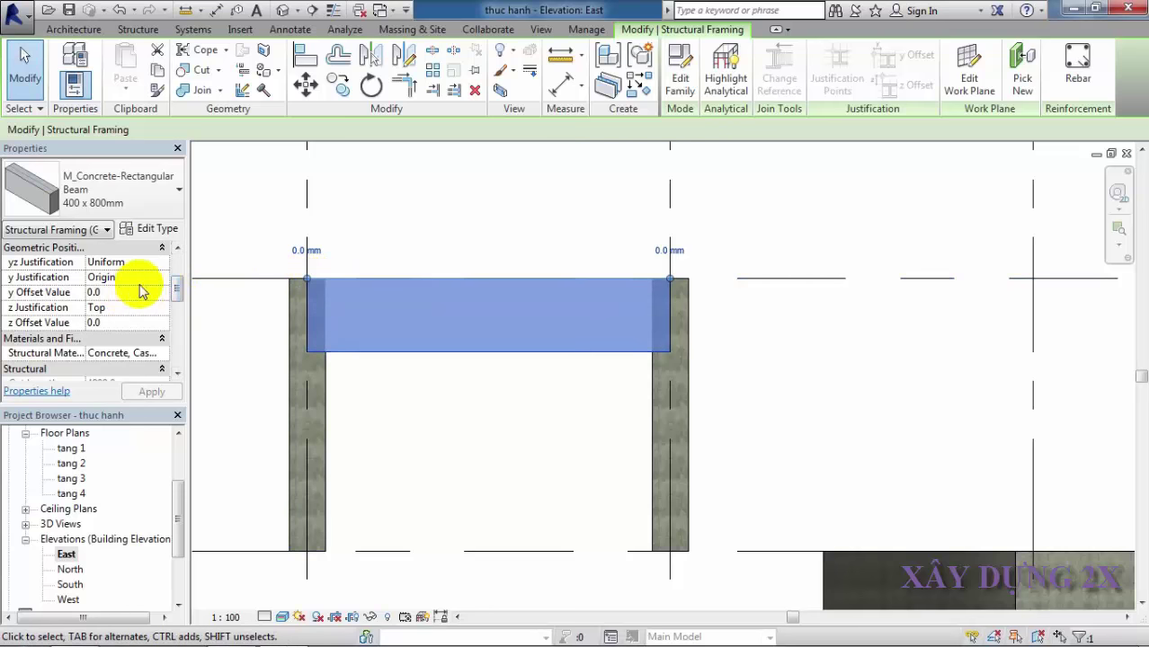
Set the beam's z Justification to Origin and apply it.
{"action": "left_click", "coordinate": [154, 308]}
{"action": "left_click", "coordinate": [161, 308]}
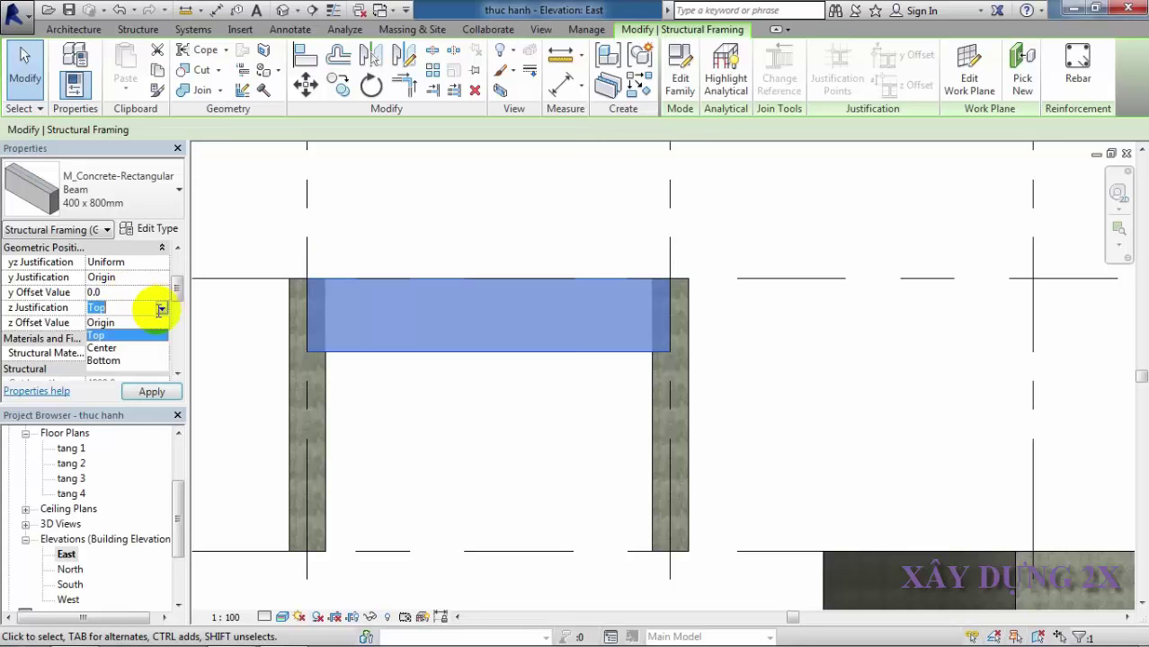
{"action": "left_click", "coordinate": [108, 323]}
{"action": "left_click", "coordinate": [153, 392]}
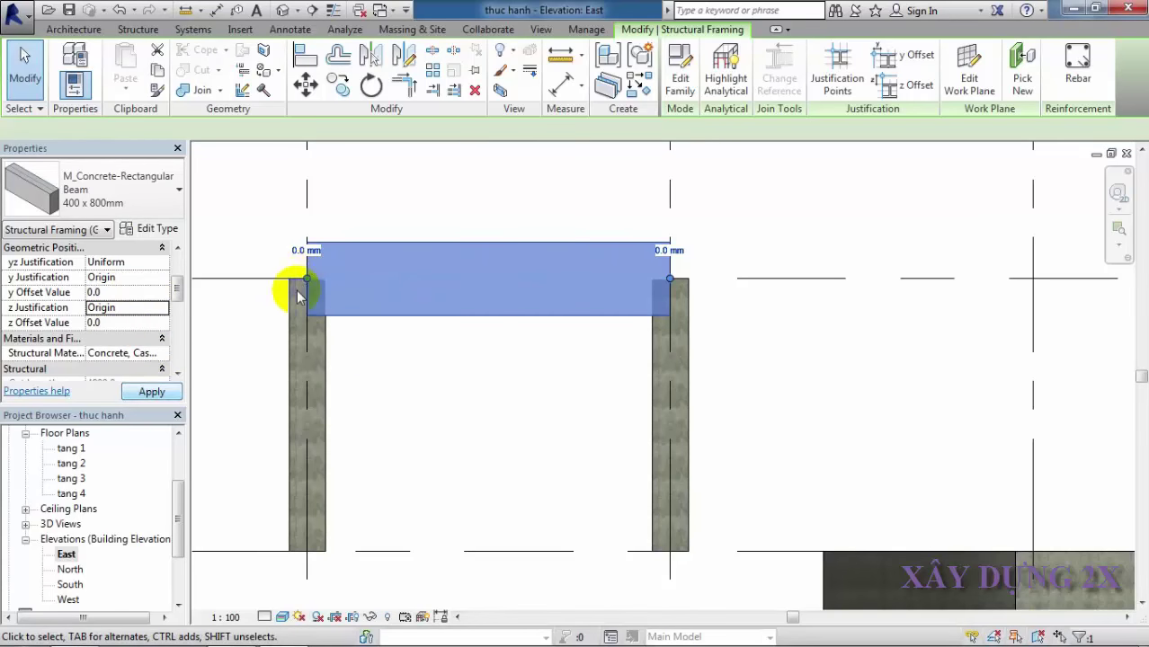
Reselect the top beam and apply Center z Justification.
{"action": "left_click", "coordinate": [425, 282]}
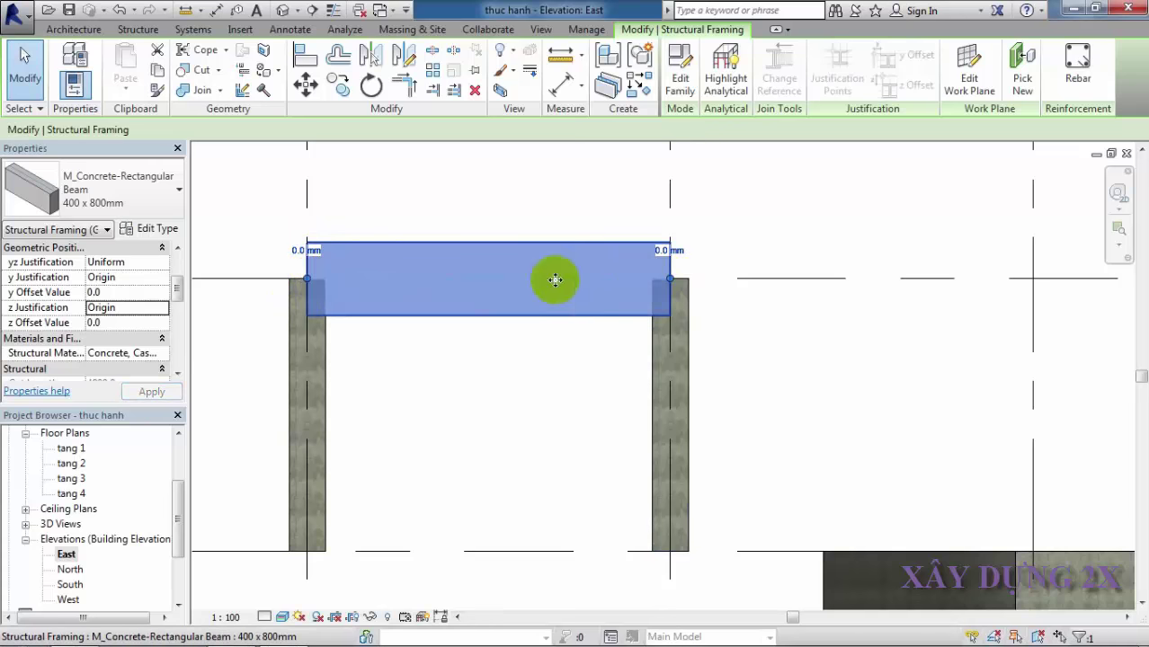
{"action": "left_click", "coordinate": [162, 309]}
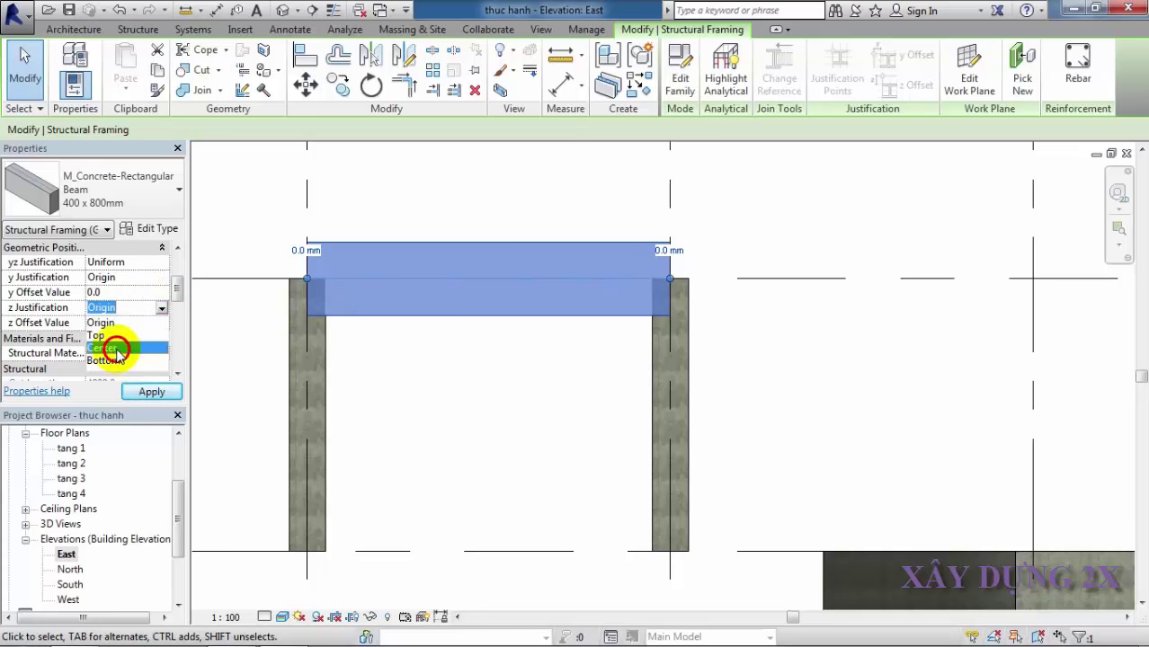
{"action": "left_click", "coordinate": [117, 349]}
{"action": "left_click", "coordinate": [151, 393]}
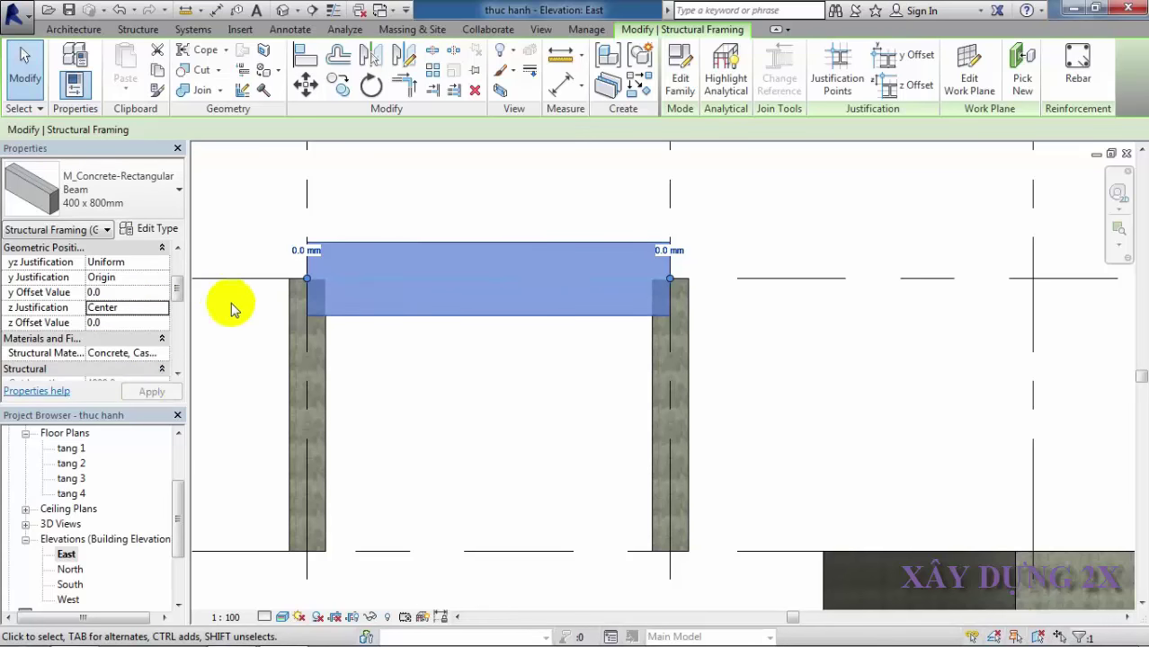
Apply Bottom z Justification so the beam sits on top of the columns.
{"action": "left_click", "coordinate": [163, 310]}
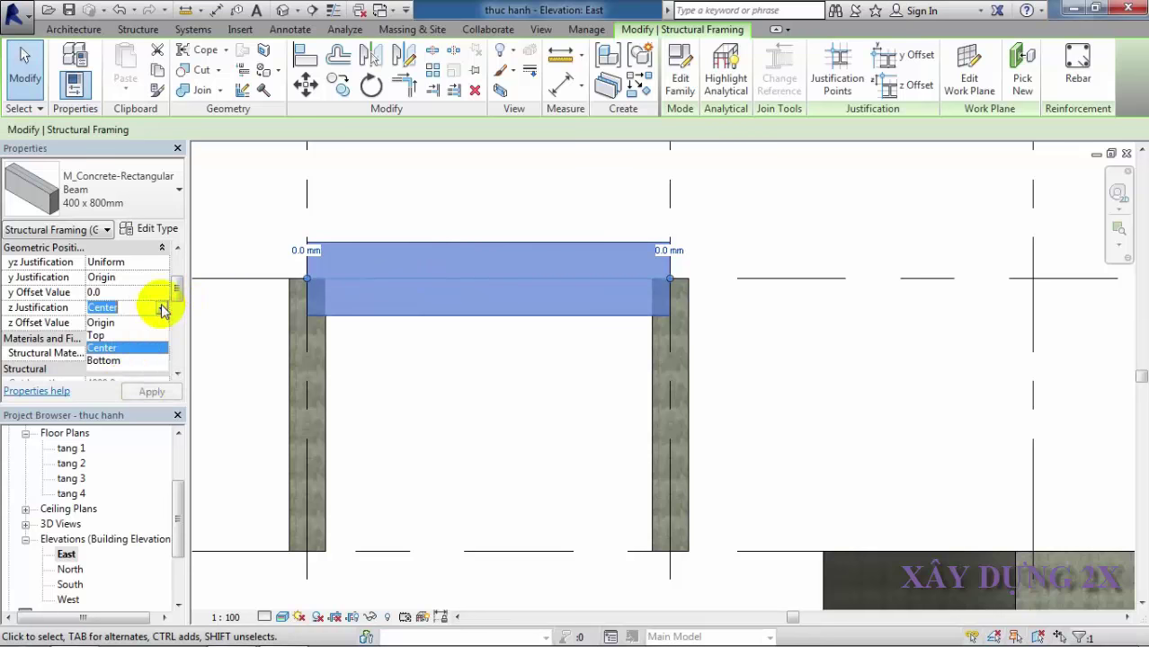
{"action": "left_click", "coordinate": [114, 362]}
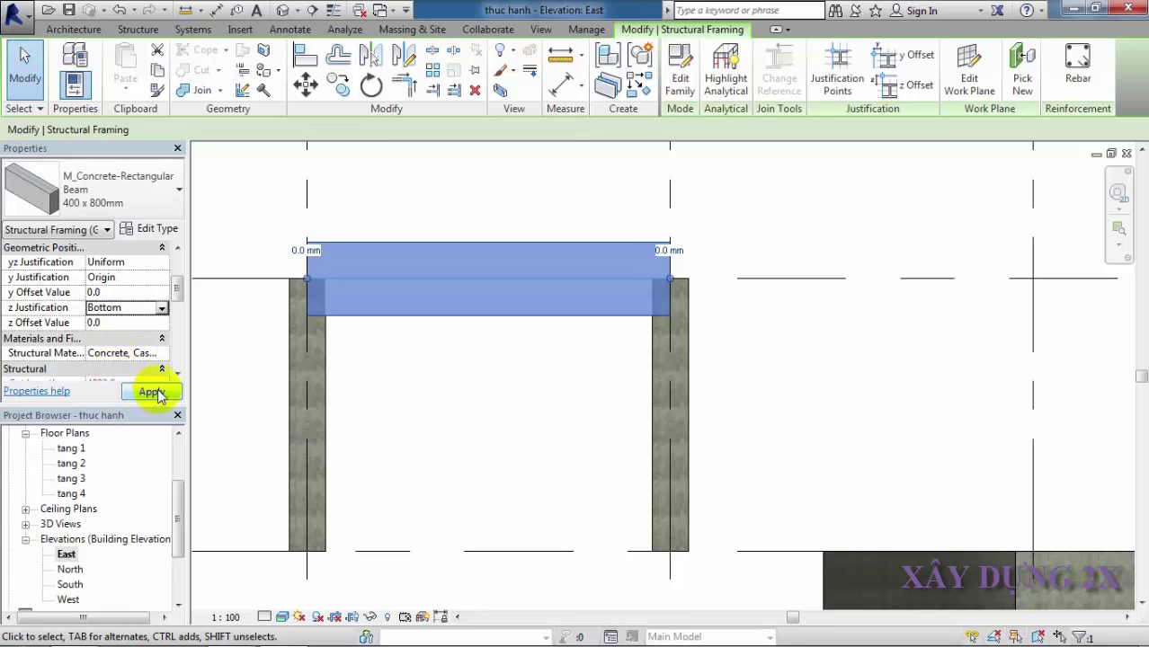
{"action": "left_click", "coordinate": [153, 393]}
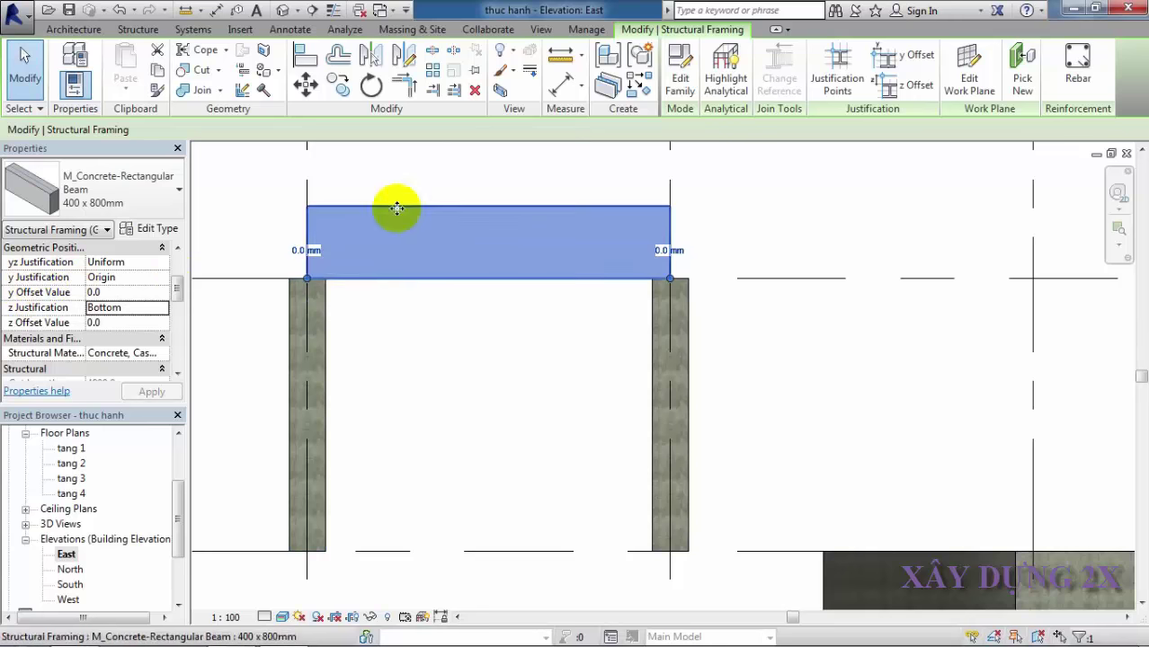
Switch to the default 3D view and orbit to show the beam and columns.
{"action": "left_click", "coordinate": [283, 11]}
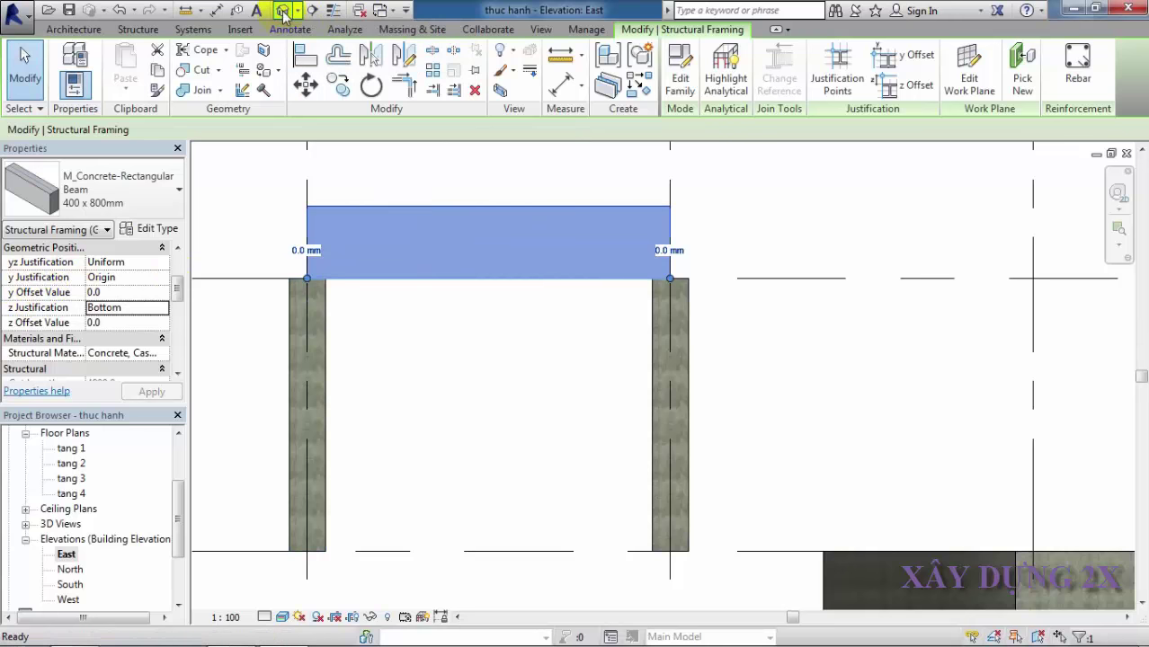
{"action": "mouse_move", "coordinate": [611, 447]}
{"action": "middle_mouse_down"}
{"action": "mouse_move", "coordinate": [585, 411]}
{"action": "mouse_move", "coordinate": [636, 439]}
{"action": "mouse_move", "coordinate": [480, 436]}
{"action": "mouse_move", "coordinate": [392, 277]}
{"action": "middle_mouse_up"}
{"action": "scroll", "coordinate": [467, 334], "scroll_direction": "up", "scroll_amount": 3}
{"action": "scroll", "coordinate": [482, 400], "scroll_direction": "up", "scroll_amount": 2}
{"action": "middle_click_drag", "start_coordinate": [482, 400], "coordinate": [482, 436], "text": "shift"}
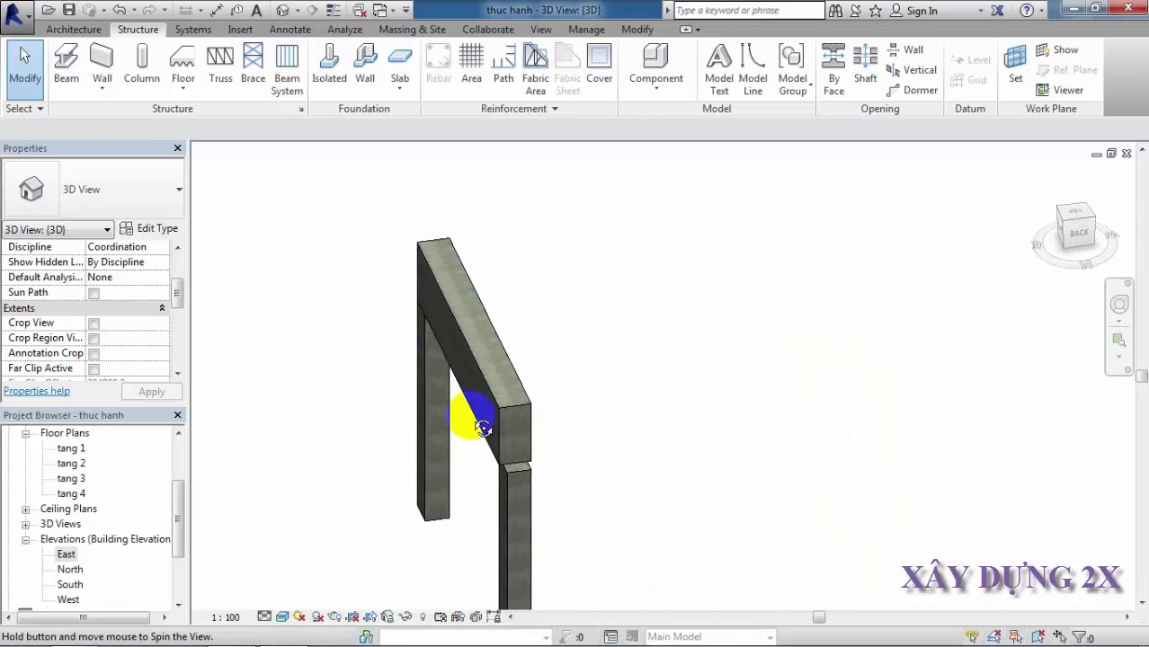
{"action": "middle_click_drag", "start_coordinate": [485, 485], "coordinate": [475, 469]}
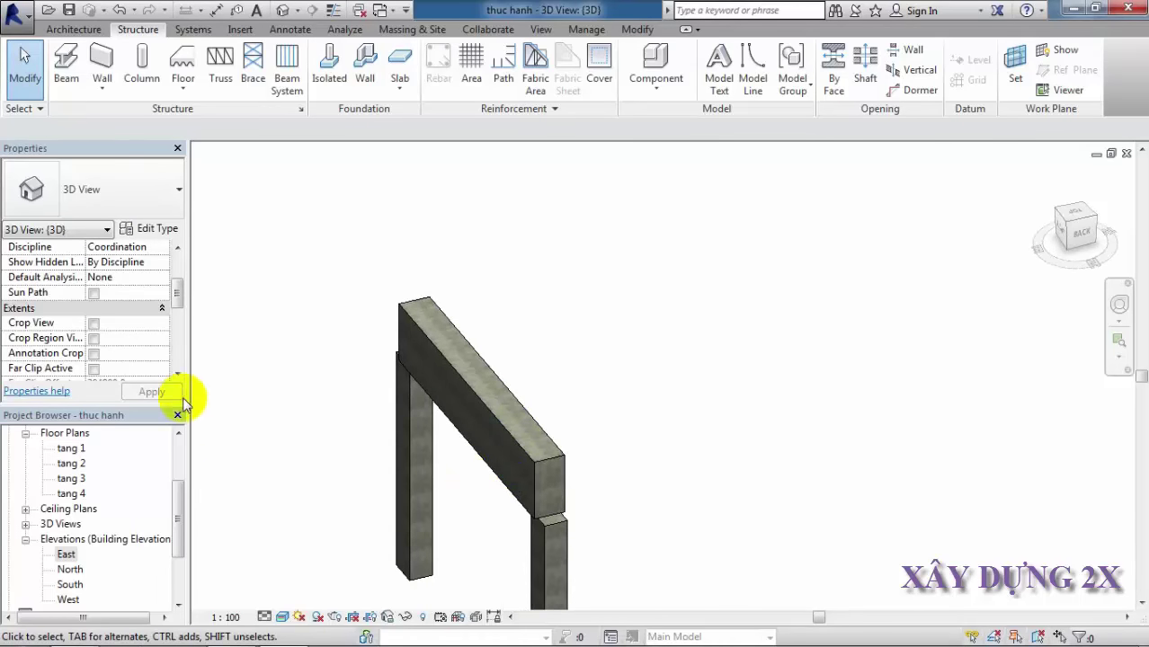
Apply Top z Justification to the 400 x 800mm beam, flushing it with the column tops.
{"action": "left_click", "coordinate": [439, 351]}
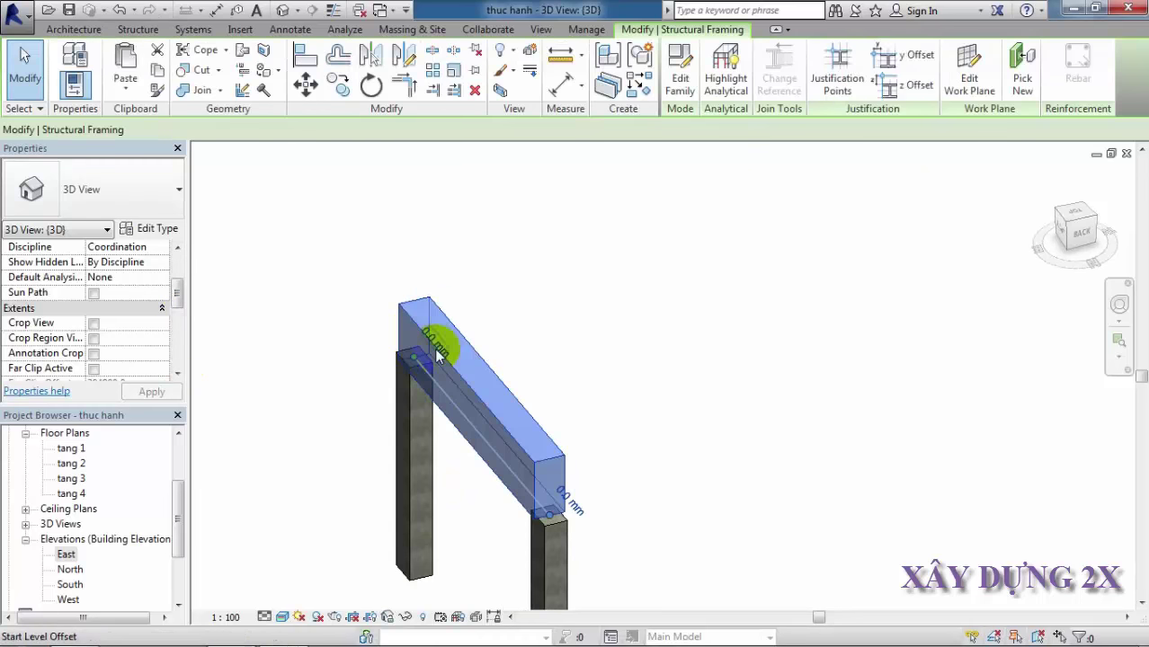
{"action": "scroll", "coordinate": [174, 295], "scroll_direction": "down", "scroll_amount": 3}
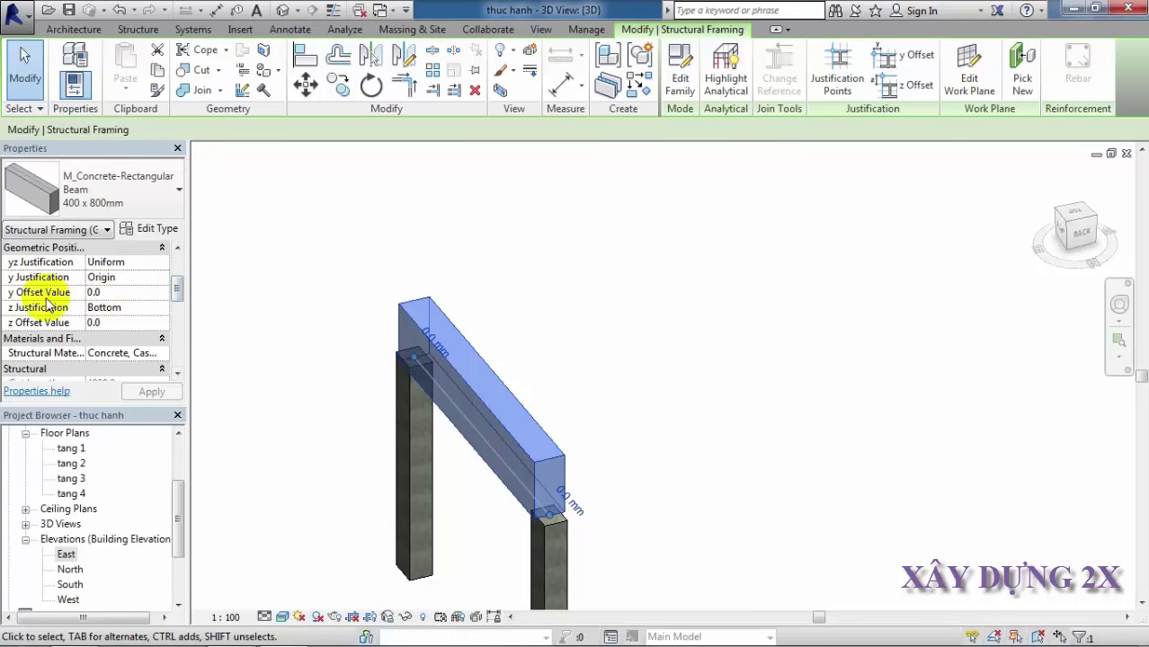
{"action": "left_click", "coordinate": [159, 310]}
{"action": "left_click", "coordinate": [112, 334]}
{"action": "left_click", "coordinate": [153, 393]}
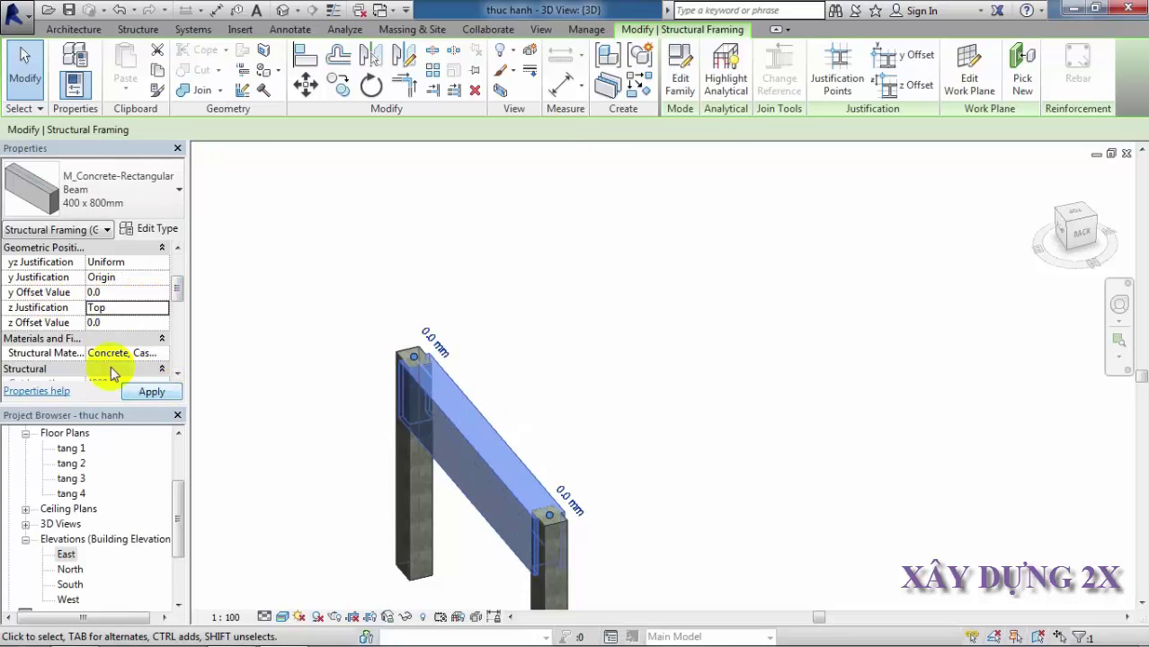
{"action": "left_click", "coordinate": [544, 389]}
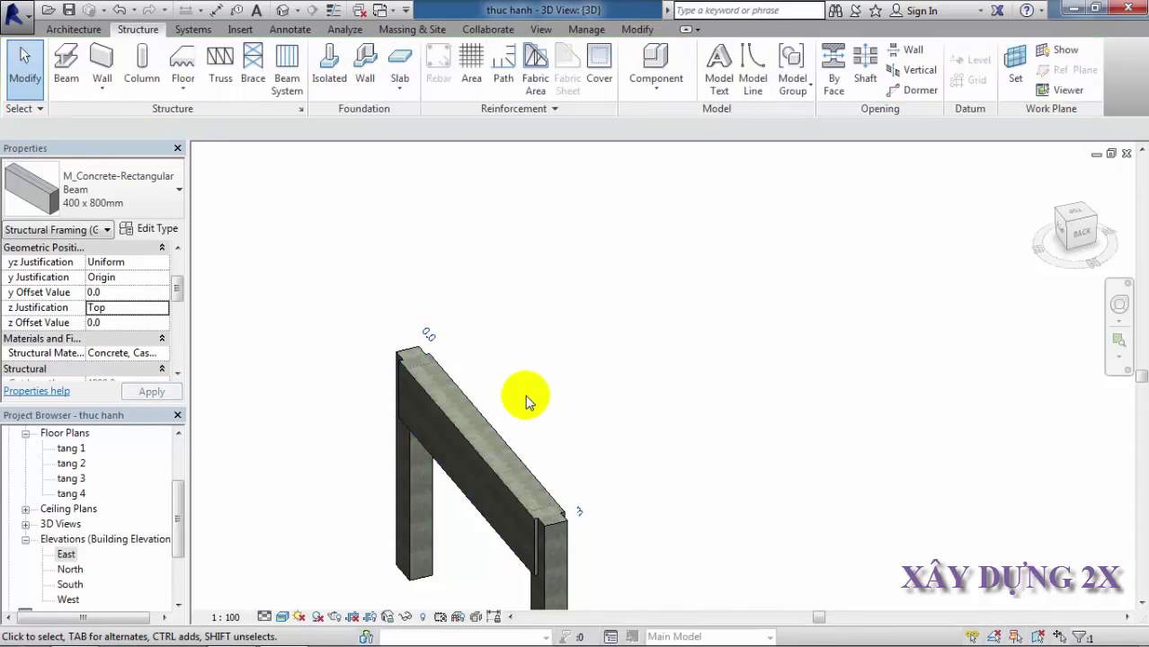
{"action": "left_click", "coordinate": [447, 419]}
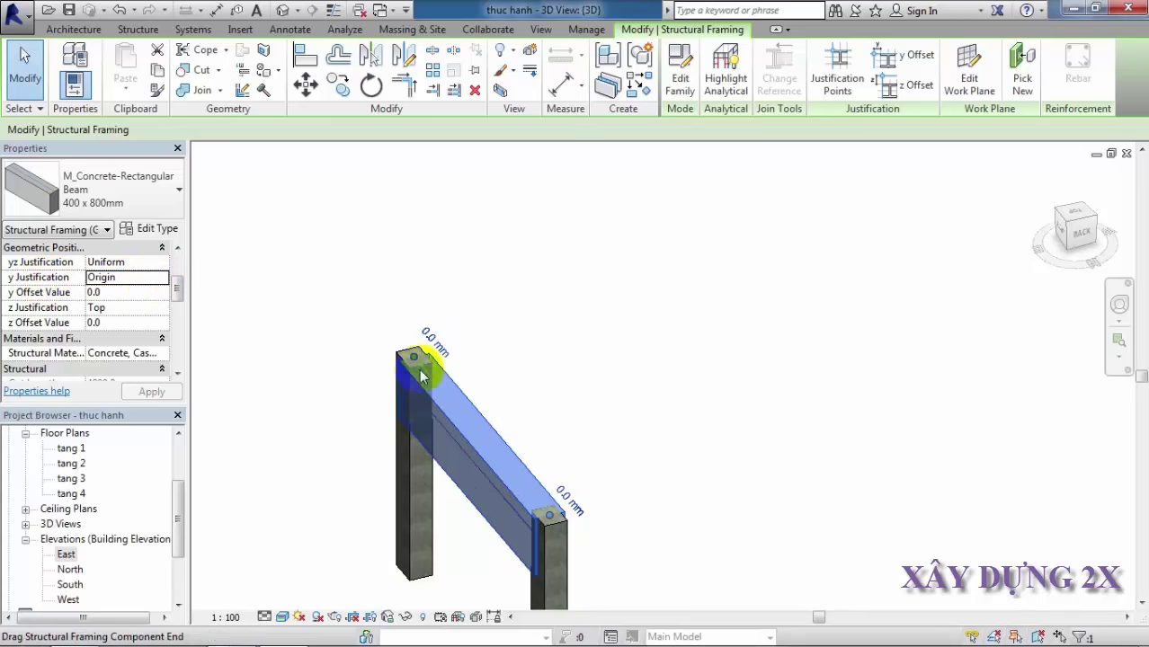
Apply Left y Justification to the beam and check its placement.
{"action": "left_click", "coordinate": [161, 278]}
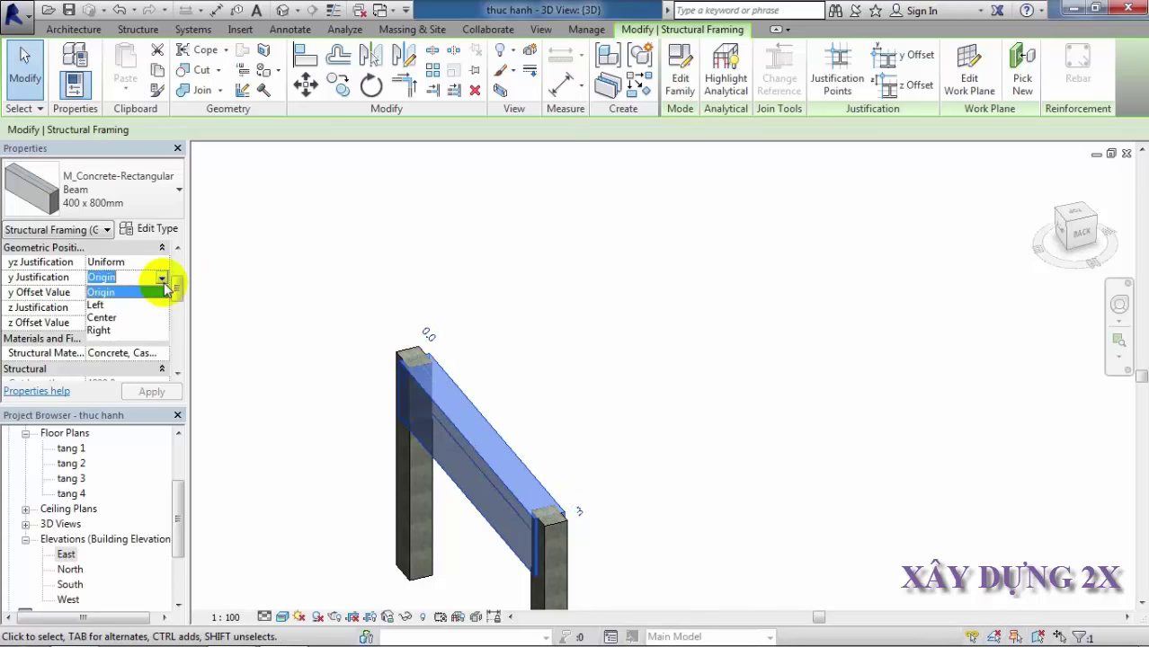
{"action": "left_click", "coordinate": [104, 308]}
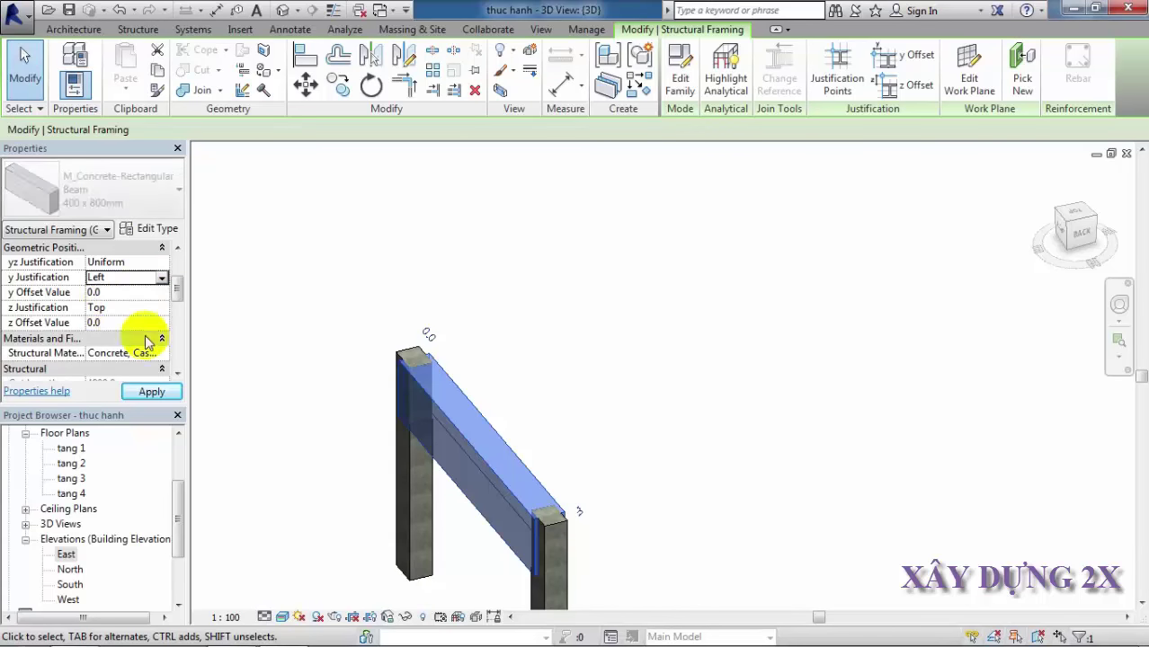
{"action": "left_click", "coordinate": [153, 393]}
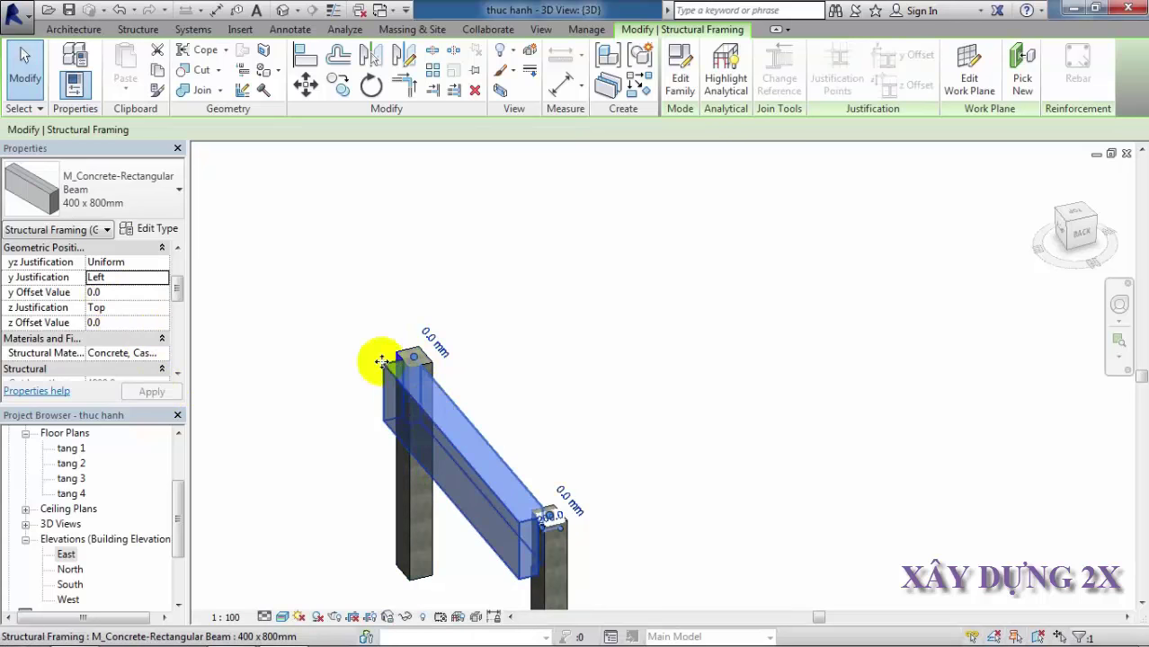
{"action": "left_click", "coordinate": [415, 398]}
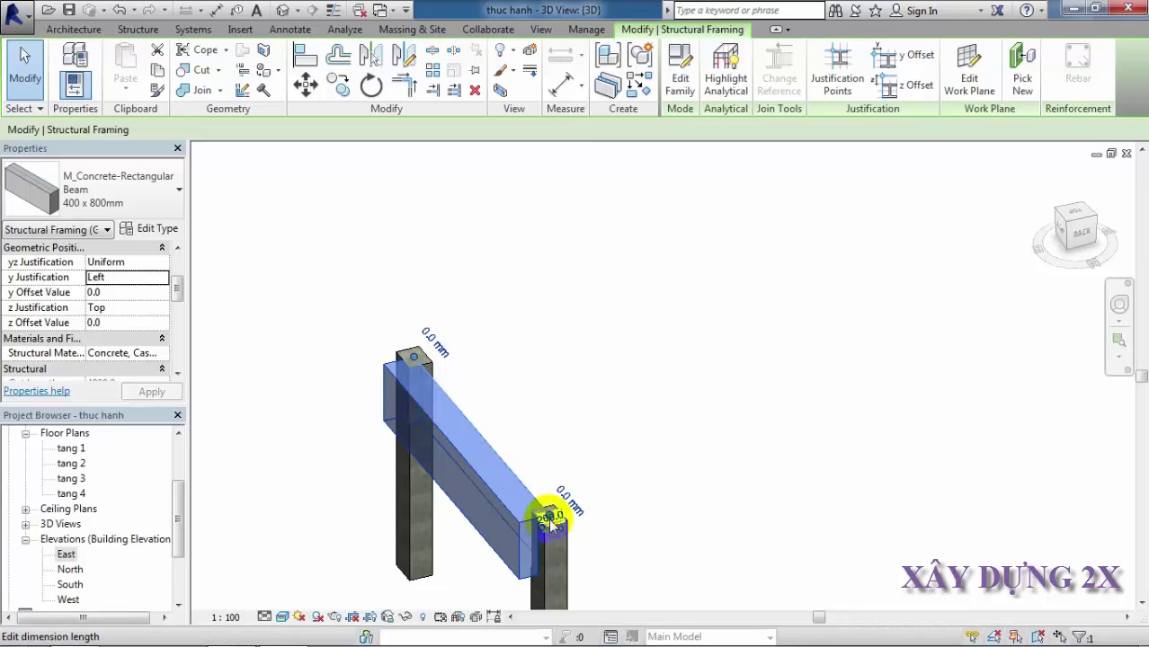
Apply Center y Justification and check the beam end over the column.
{"action": "left_click", "coordinate": [161, 280]}
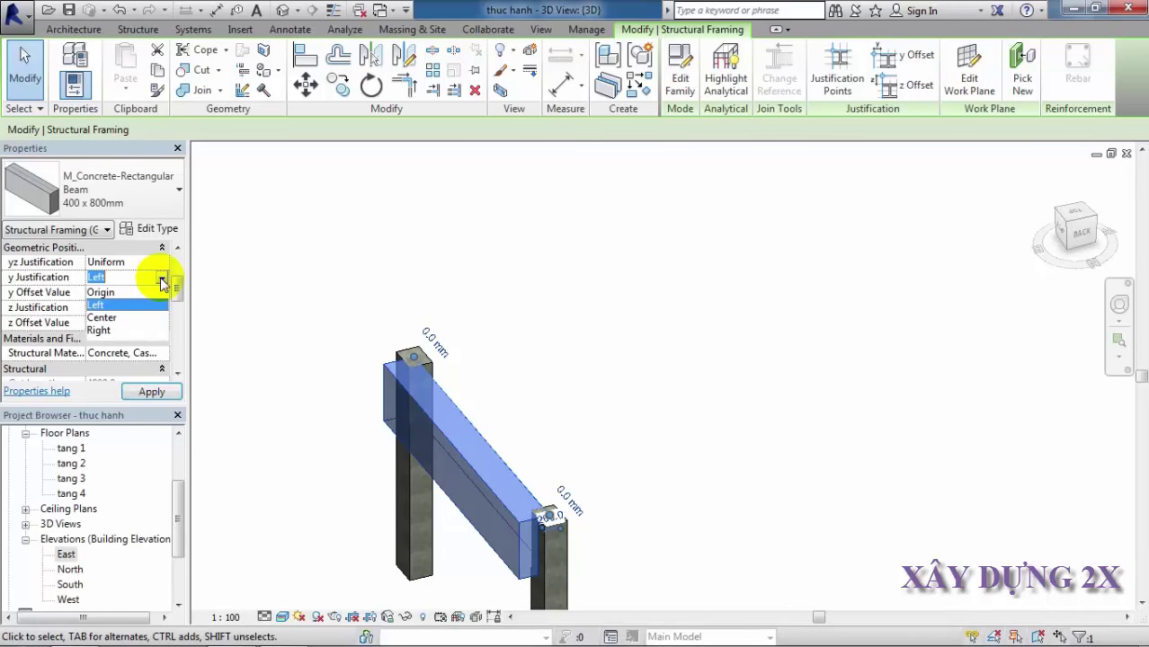
{"action": "left_click", "coordinate": [115, 318]}
{"action": "left_click", "coordinate": [151, 393]}
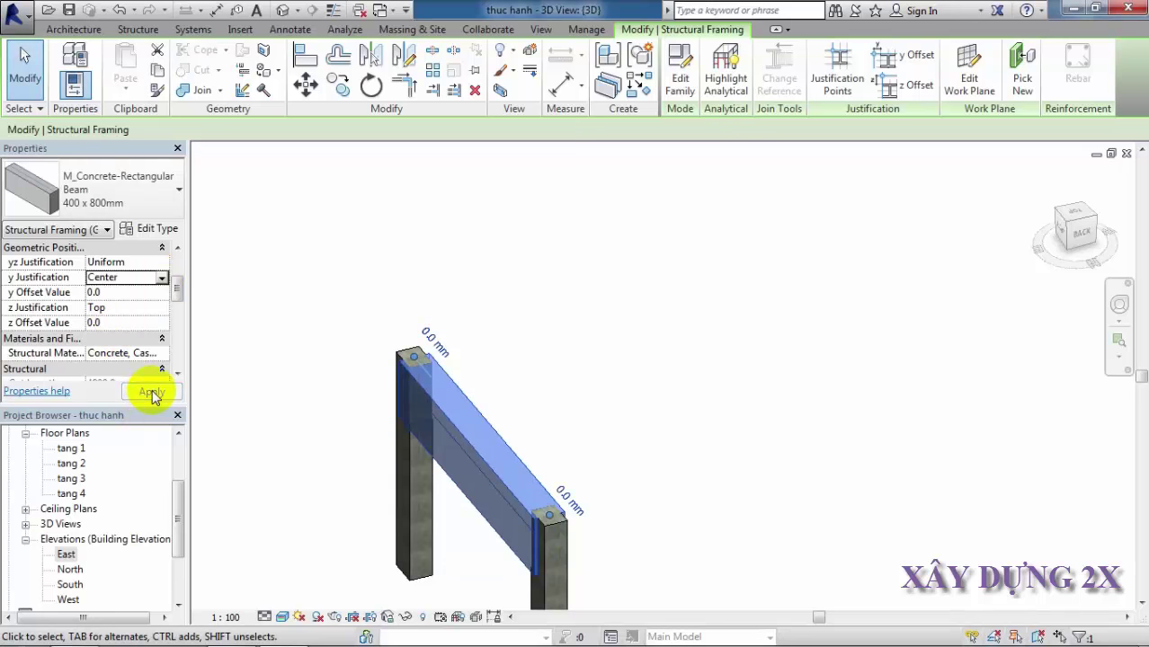
{"action": "left_click", "coordinate": [436, 391]}
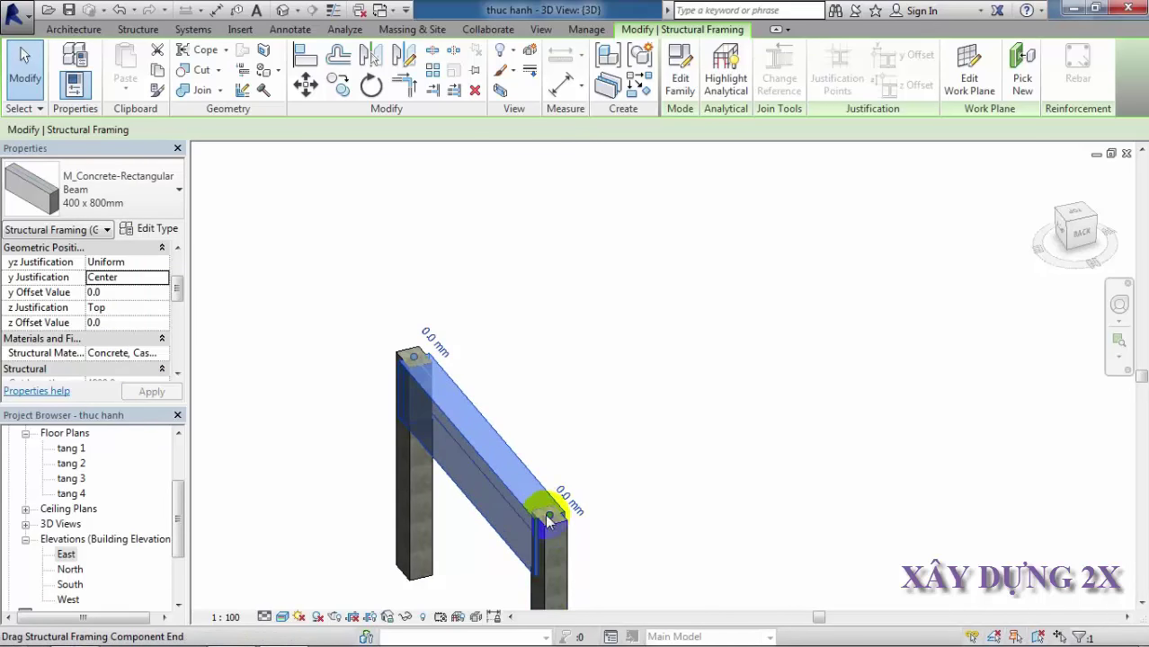
Apply Right y Justification, then check the beam end grips at the column top.
{"action": "left_click", "coordinate": [162, 279]}
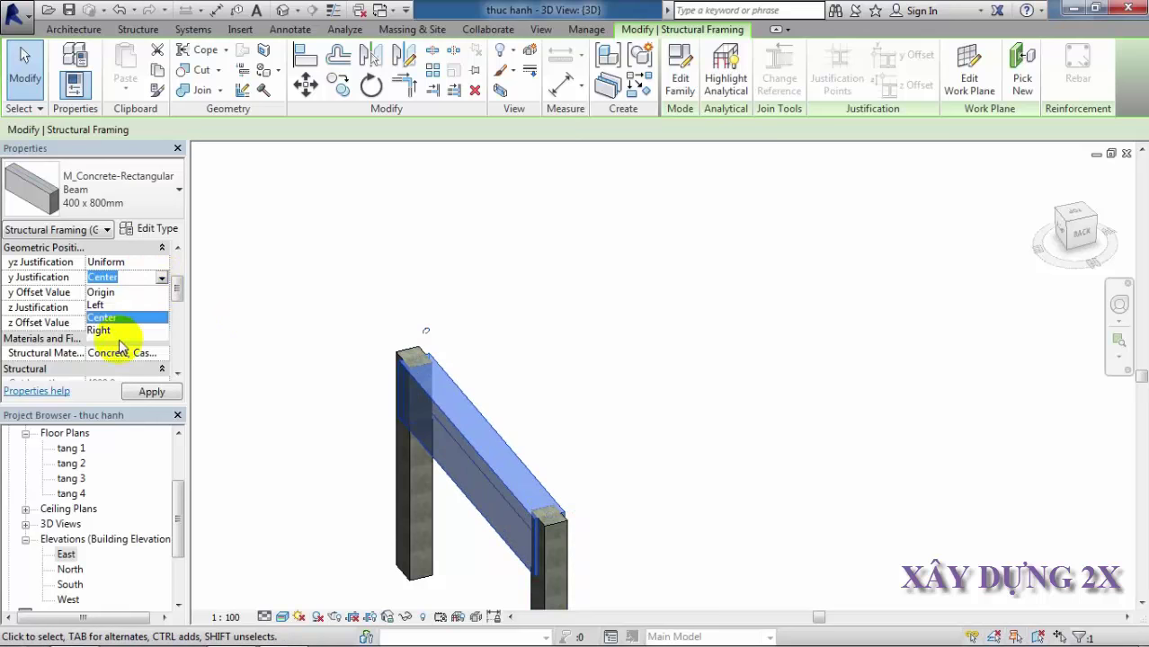
{"action": "left_click", "coordinate": [111, 332]}
{"action": "left_click", "coordinate": [149, 394]}
{"action": "left_click", "coordinate": [436, 351]}
{"action": "left_click_drag", "start_coordinate": [429, 373], "coordinate": [414, 357]}
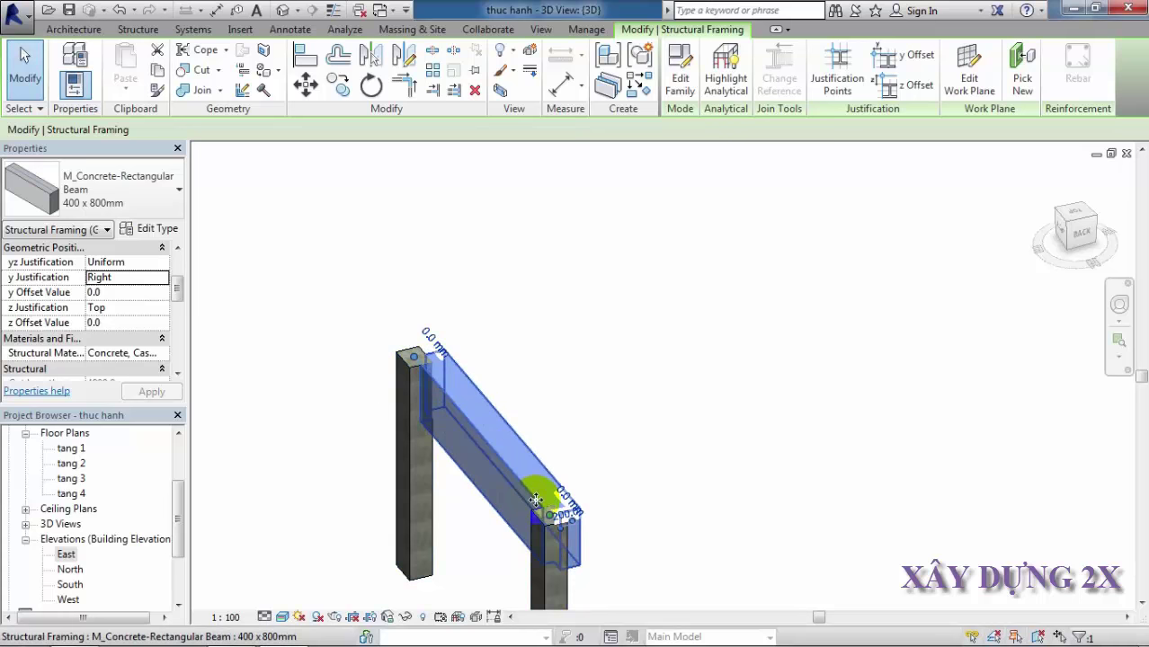
{"action": "key", "text": "Escape"}
{"action": "scroll", "coordinate": [447, 386], "scroll_direction": "up", "scroll_amount": 3}
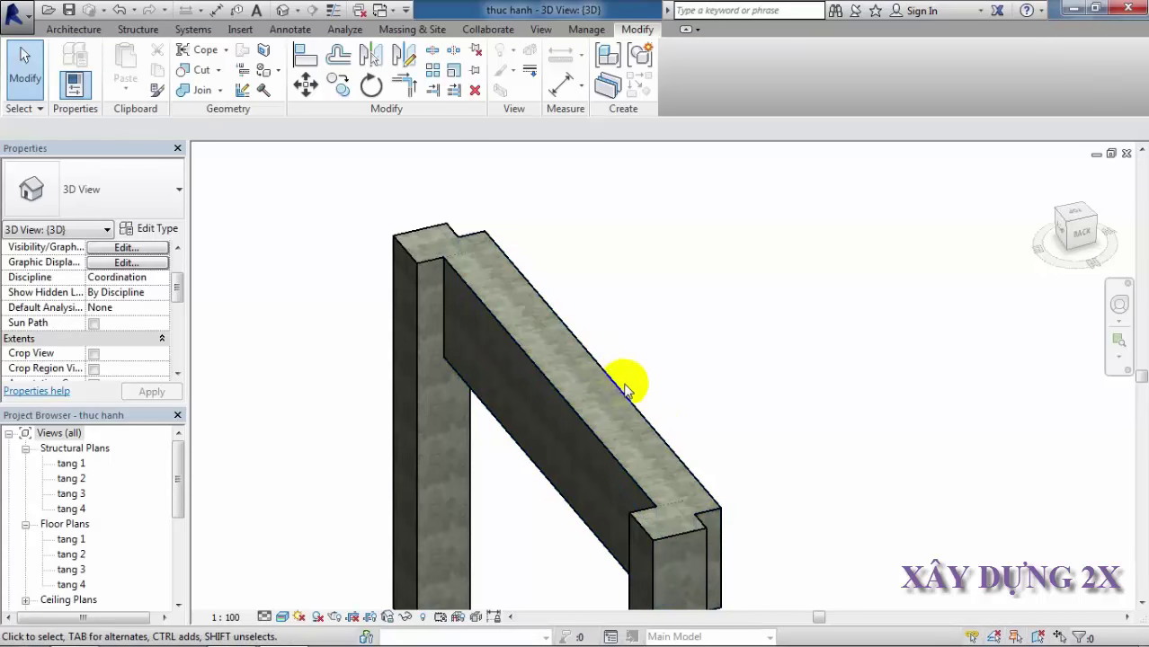
{"action": "mouse_move", "coordinate": [598, 463]}
{"action": "middle_mouse_down", "text": "shift"}
{"action": "mouse_move", "coordinate": [637, 436]}
{"action": "mouse_move", "coordinate": [649, 449]}
{"action": "mouse_move", "coordinate": [628, 367]}
{"action": "middle_mouse_up", "text": "shift"}
{"action": "mouse_move", "coordinate": [769, 359]}
{"action": "middle_mouse_down", "text": "shift"}
{"action": "mouse_move", "coordinate": [649, 393]}
{"action": "mouse_move", "coordinate": [718, 360]}
{"action": "mouse_move", "coordinate": [692, 342]}
{"action": "mouse_move", "coordinate": [595, 406]}
{"action": "mouse_move", "coordinate": [604, 440]}
{"action": "middle_mouse_up", "text": "shift"}
{"action": "scroll", "coordinate": [605, 441], "scroll_direction": "down", "scroll_amount": 3}
{"action": "scroll", "coordinate": [662, 478], "scroll_direction": "down", "scroll_amount": 2}
{"action": "middle_click_drag", "start_coordinate": [662, 478], "coordinate": [616, 340]}
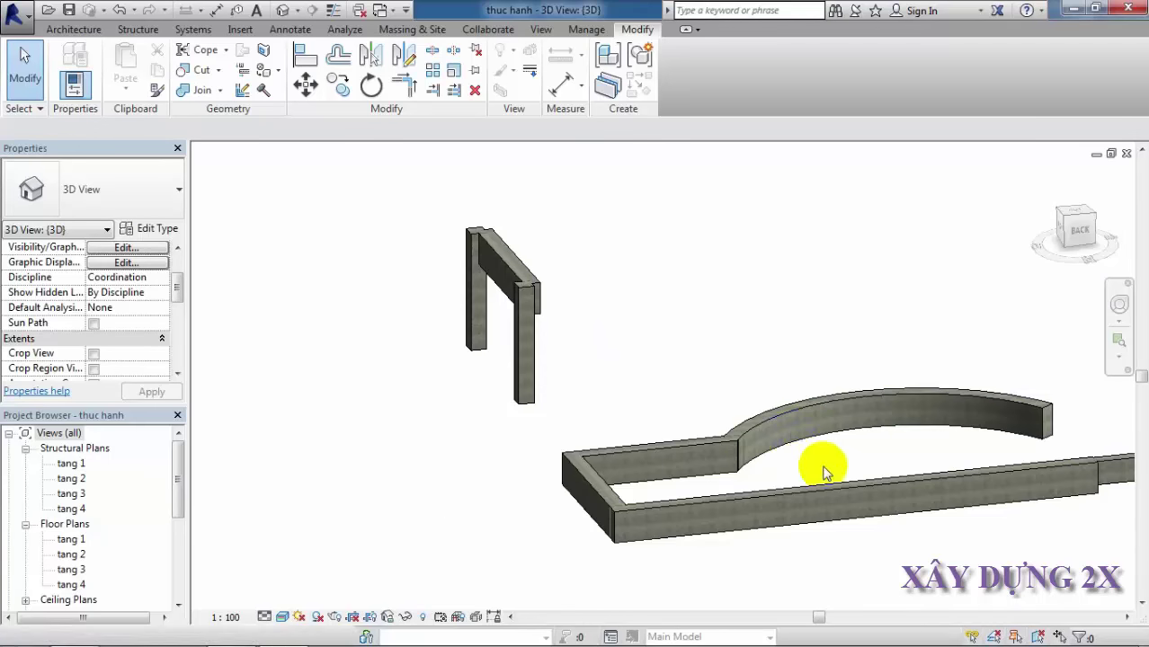
{"action": "middle_click_drag", "start_coordinate": [825, 474], "coordinate": [683, 442]}
{"action": "mouse_move", "coordinate": [822, 424]}
{"action": "middle_mouse_down", "text": "shift"}
{"action": "mouse_move", "coordinate": [787, 457]}
{"action": "mouse_move", "coordinate": [657, 441]}
{"action": "mouse_move", "coordinate": [539, 375]}
{"action": "mouse_move", "coordinate": [551, 347]}
{"action": "mouse_move", "coordinate": [725, 422]}
{"action": "mouse_move", "coordinate": [881, 436]}
{"action": "middle_mouse_up", "text": "shift"}
{"action": "mouse_move", "coordinate": [480, 423]}
{"action": "middle_mouse_down"}
{"action": "mouse_move", "coordinate": [501, 419]}
{"action": "mouse_move", "coordinate": [533, 468]}
{"action": "middle_mouse_up"}
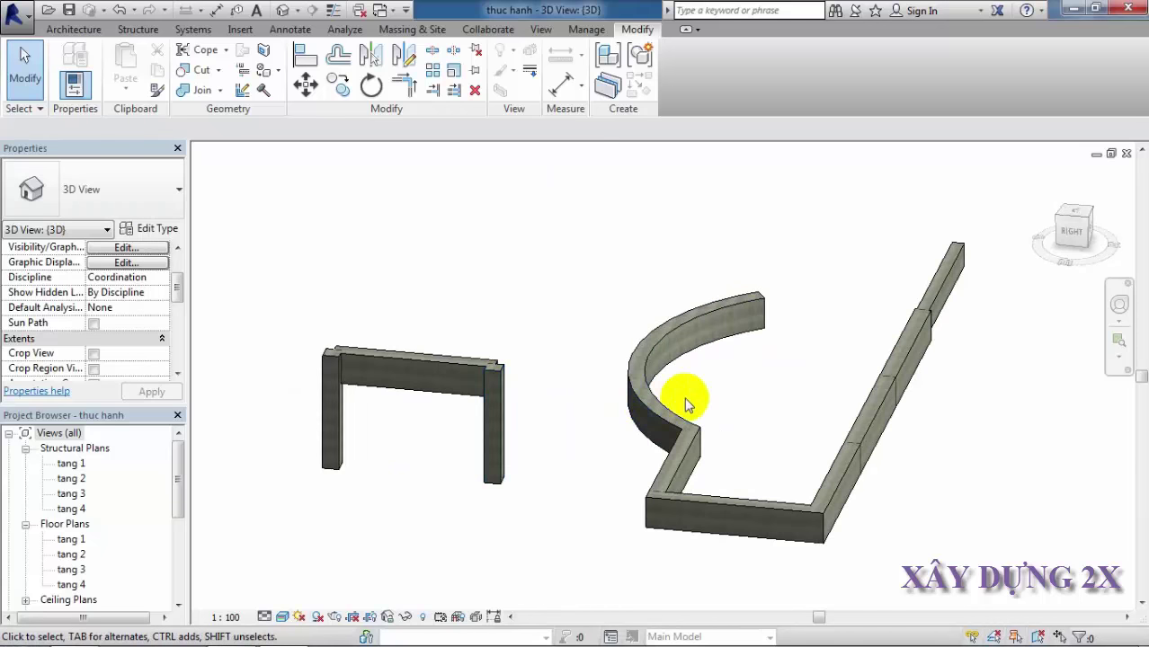
{"action": "mouse_move", "coordinate": [693, 521]}
{"action": "middle_mouse_down", "text": "shift"}
{"action": "mouse_move", "coordinate": [680, 482]}
{"action": "mouse_move", "coordinate": [623, 457]}
{"action": "mouse_move", "coordinate": [611, 418]}
{"action": "mouse_move", "coordinate": [653, 449]}
{"action": "mouse_move", "coordinate": [674, 496]}
{"action": "mouse_move", "coordinate": [744, 479]}
{"action": "mouse_move", "coordinate": [699, 380]}
{"action": "mouse_move", "coordinate": [641, 403]}
{"action": "mouse_move", "coordinate": [659, 454]}
{"action": "mouse_move", "coordinate": [692, 487]}
{"action": "mouse_move", "coordinate": [592, 399]}
{"action": "mouse_move", "coordinate": [613, 402]}
{"action": "middle_mouse_up", "text": "shift"}
{"action": "scroll", "coordinate": [576, 283], "scroll_direction": "up", "scroll_amount": 2}
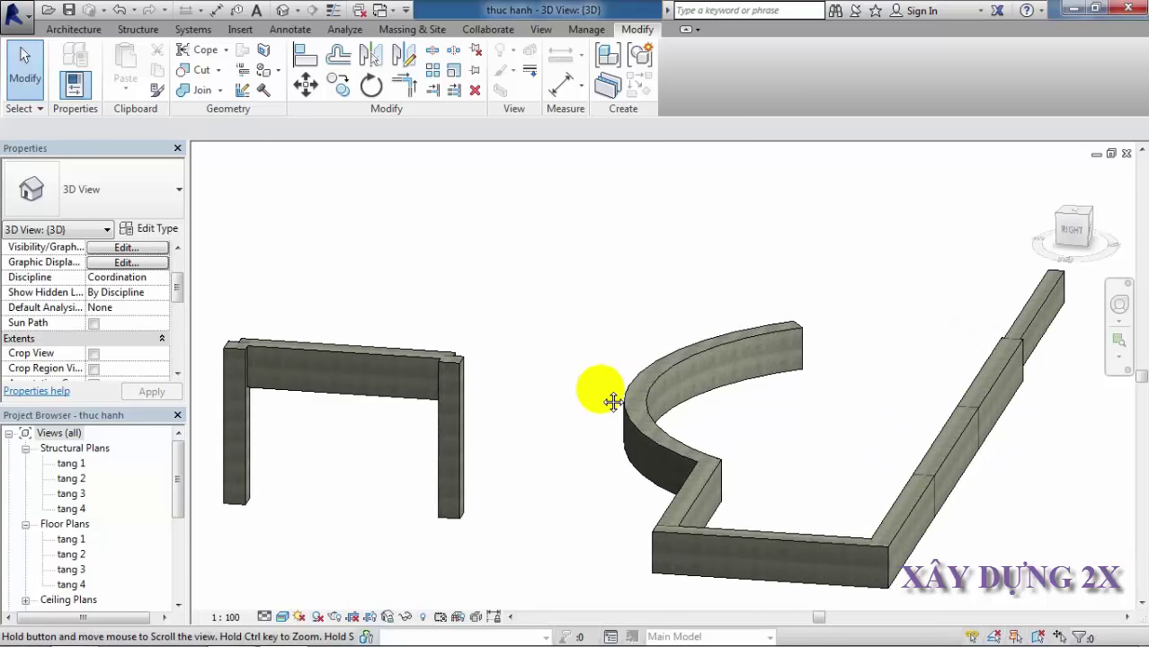